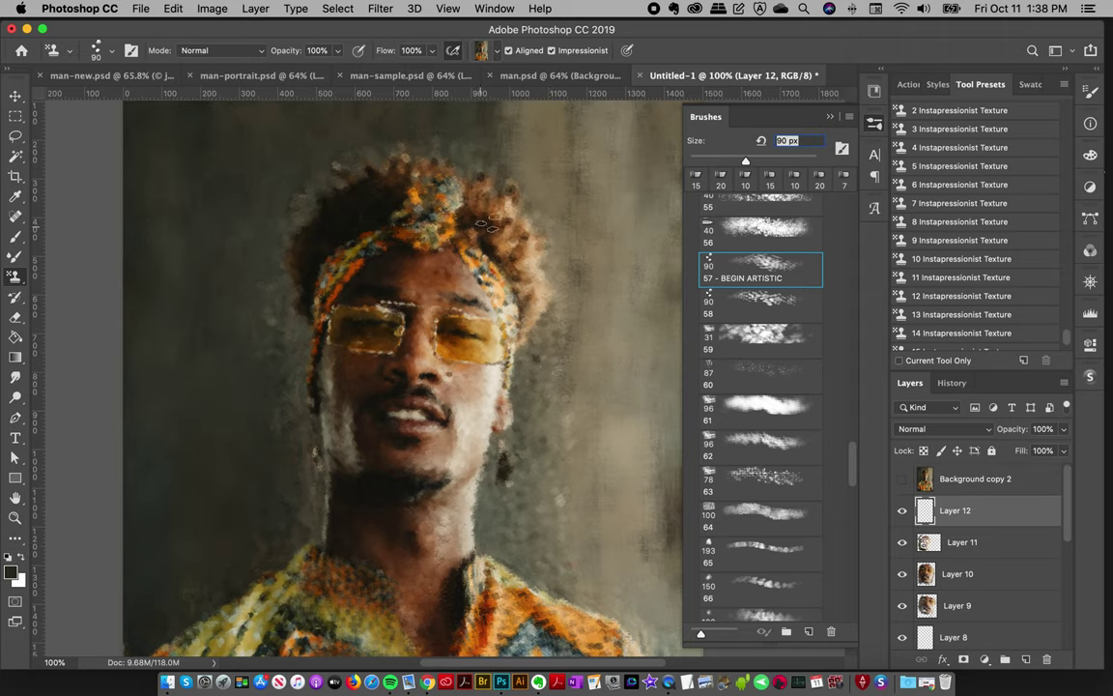
Paint over the curly hair with brush 57 - BEGIN ARTISTIC, and over the background beside the head with brush 58, both at 90 px
{"action": "mouse_move", "coordinate": [483, 227]}
{"action": "left_mouse_down"}
{"action": "mouse_move", "coordinate": [454, 198]}
{"action": "mouse_move", "coordinate": [464, 193]}
{"action": "mouse_move", "coordinate": [483, 261]}
{"action": "left_mouse_up"}
{"action": "mouse_move", "coordinate": [428, 177]}
{"action": "left_mouse_down"}
{"action": "mouse_move", "coordinate": [357, 174]}
{"action": "mouse_move", "coordinate": [370, 213]}
{"action": "mouse_move", "coordinate": [319, 210]}
{"action": "mouse_move", "coordinate": [288, 270]}
{"action": "left_mouse_up"}
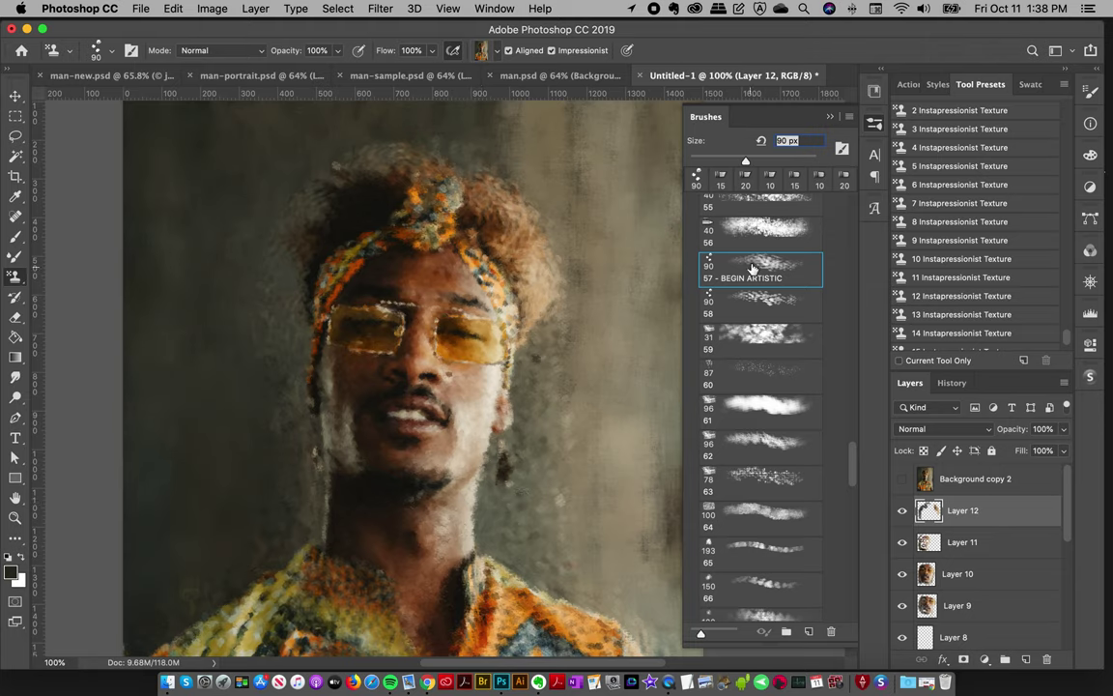
{"action": "left_click", "coordinate": [755, 308]}
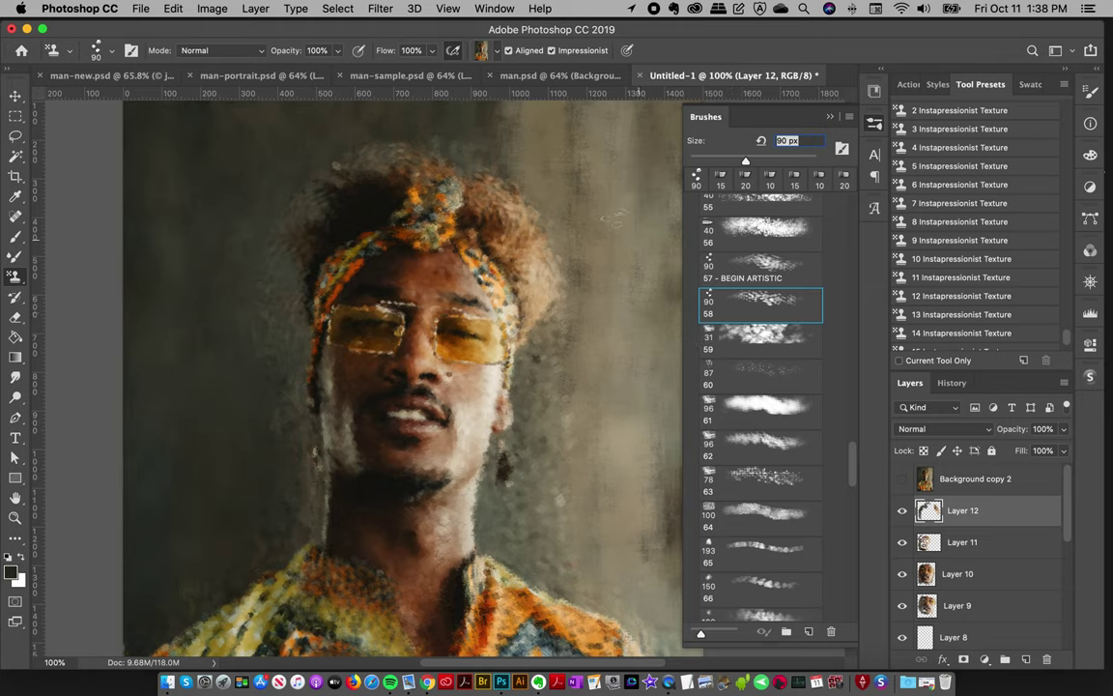
{"action": "left_click_drag", "start_coordinate": [616, 201], "coordinate": [614, 328]}
{"action": "mouse_move", "coordinate": [574, 386]}
{"action": "left_mouse_down"}
{"action": "mouse_move", "coordinate": [574, 293]}
{"action": "mouse_move", "coordinate": [542, 371]}
{"action": "left_mouse_up"}
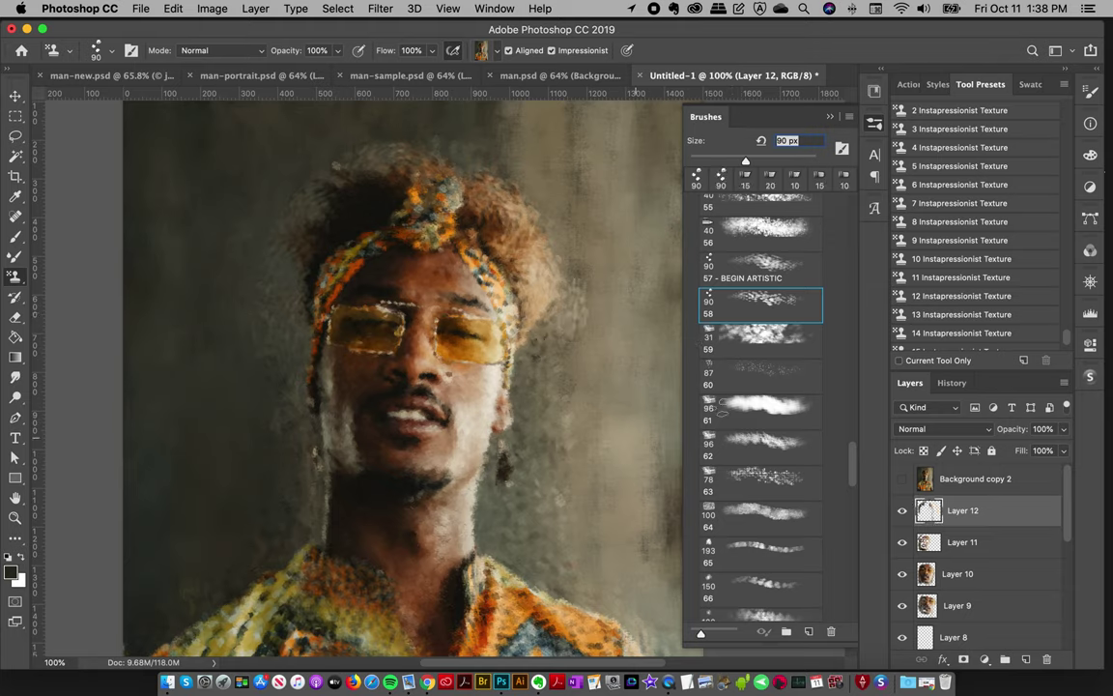
Undo the last background stroke and paint dabbed texture over the curls right of the headband with brush 59 at 31 px
{"action": "left_click", "coordinate": [710, 334]}
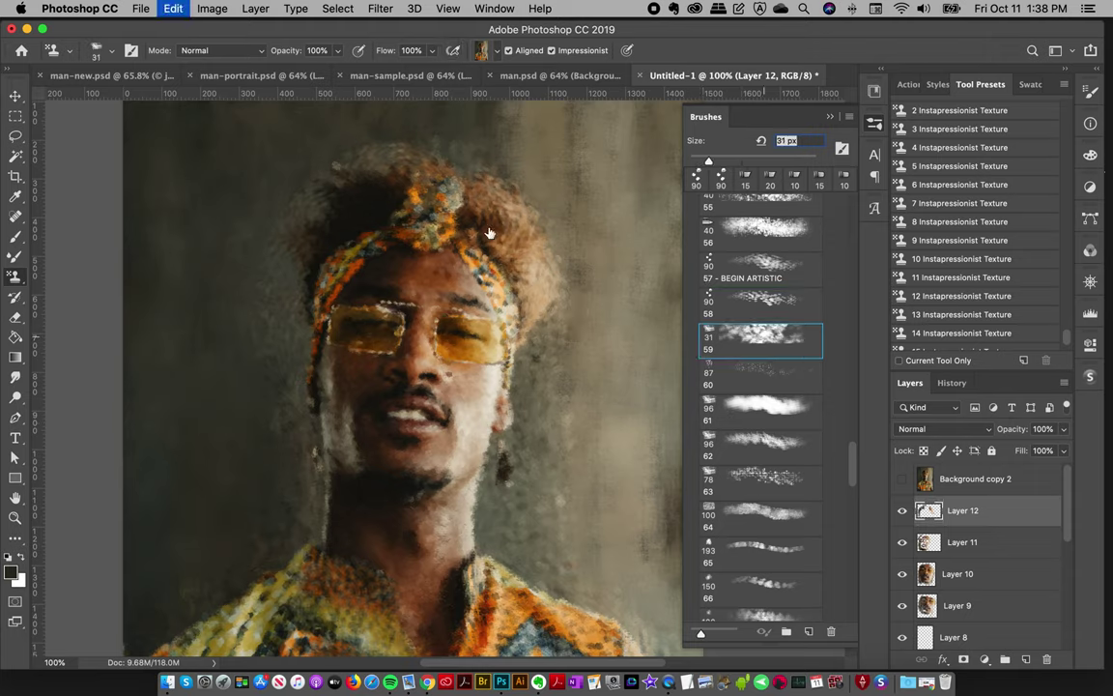
{"action": "key", "text": "super+z"}
{"action": "left_click_drag", "start_coordinate": [502, 190], "coordinate": [548, 327]}
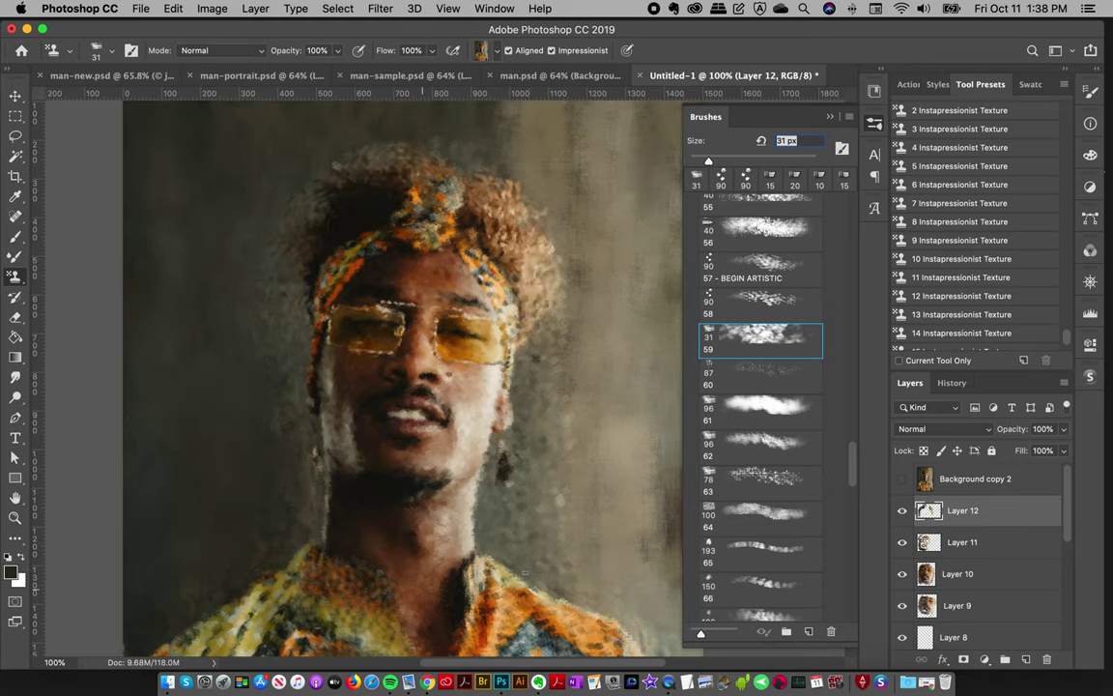
Hide Layer 12 and add a new empty layer above it
{"action": "left_click", "coordinate": [902, 511]}
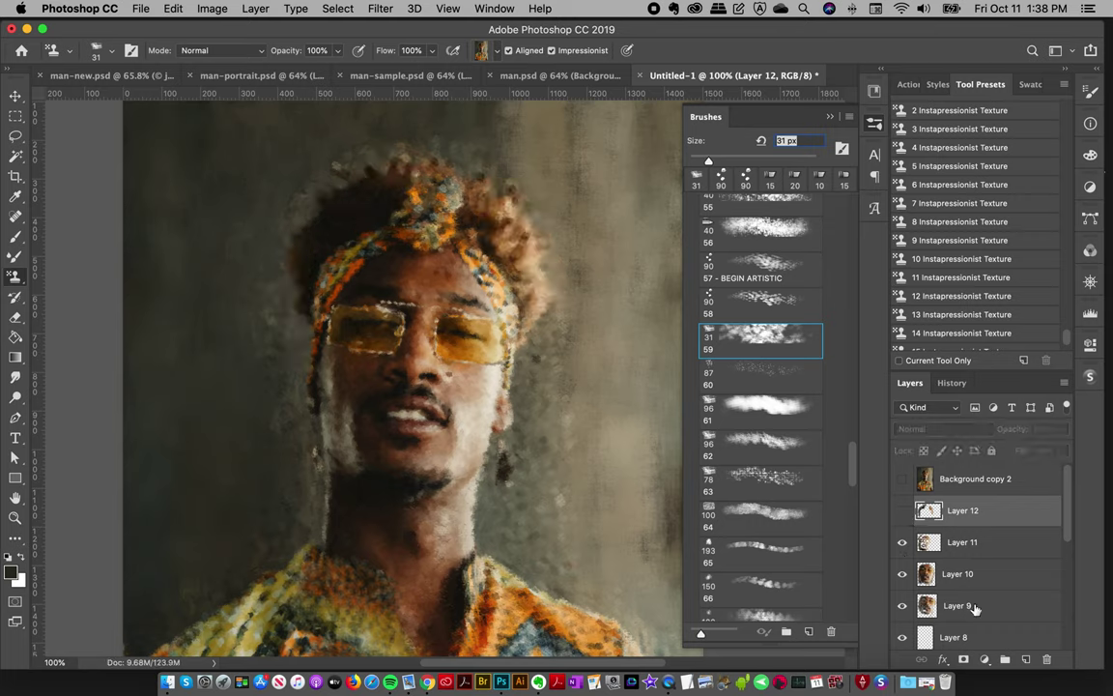
{"action": "left_click", "coordinate": [1022, 662]}
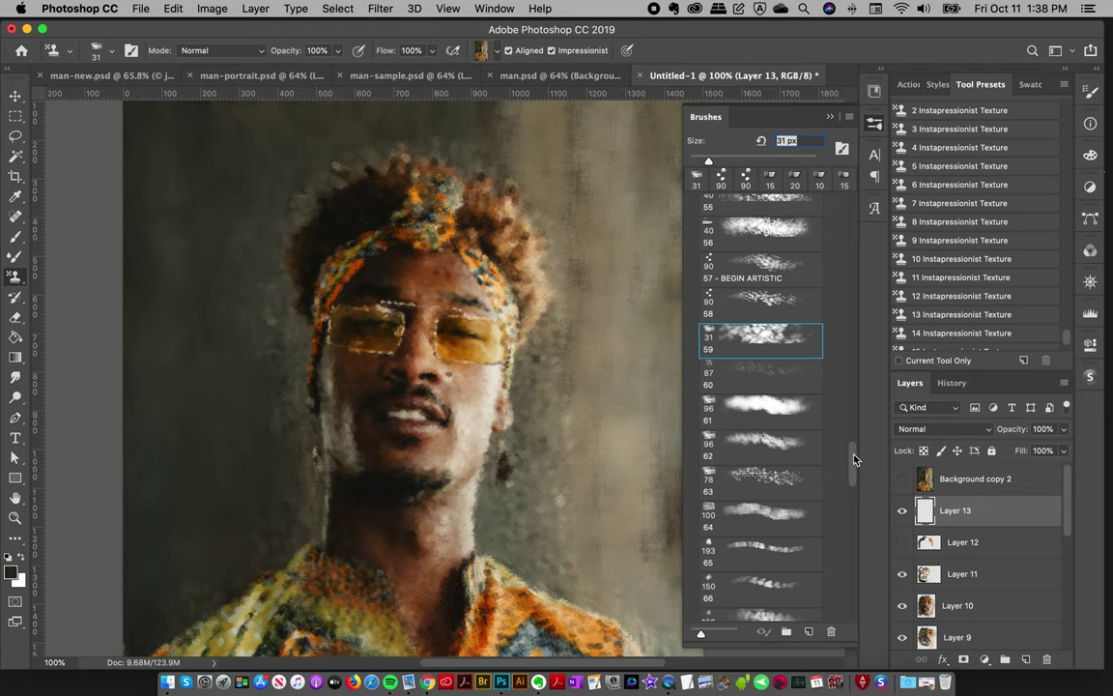
Paint broad strokes over the light background to the right of the man's head with brush 61 at 96 px
{"action": "left_click_drag", "start_coordinate": [855, 459], "coordinate": [852, 468]}
{"action": "left_click", "coordinate": [753, 336]}
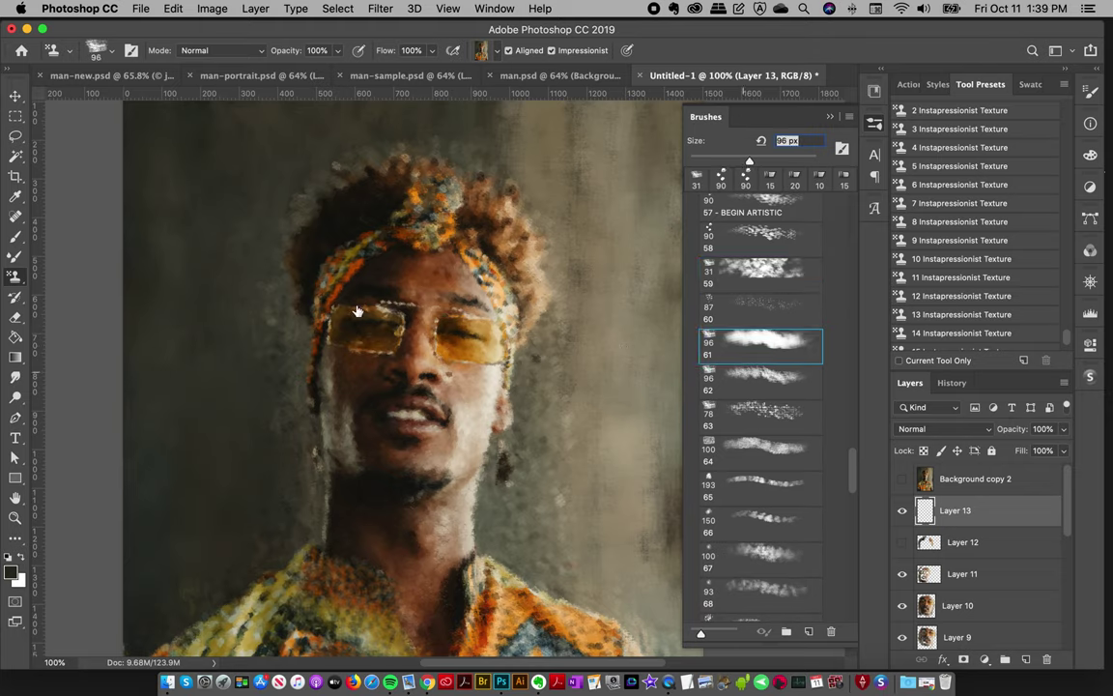
{"action": "left_click_drag", "start_coordinate": [210, 205], "coordinate": [662, 297]}
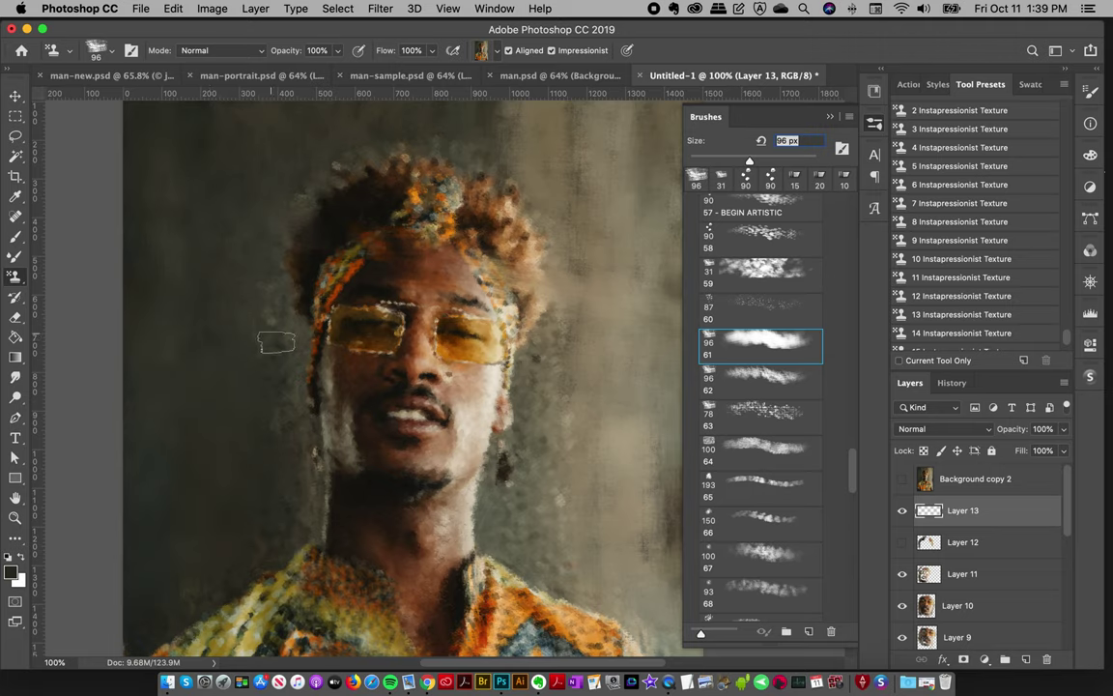
{"action": "key", "text": "super+z"}
{"action": "mouse_move", "coordinate": [574, 292]}
{"action": "left_mouse_down"}
{"action": "mouse_move", "coordinate": [573, 422]}
{"action": "mouse_move", "coordinate": [553, 353]}
{"action": "mouse_move", "coordinate": [543, 447]}
{"action": "mouse_move", "coordinate": [556, 547]}
{"action": "mouse_move", "coordinate": [571, 174]}
{"action": "mouse_move", "coordinate": [532, 253]}
{"action": "left_mouse_up"}
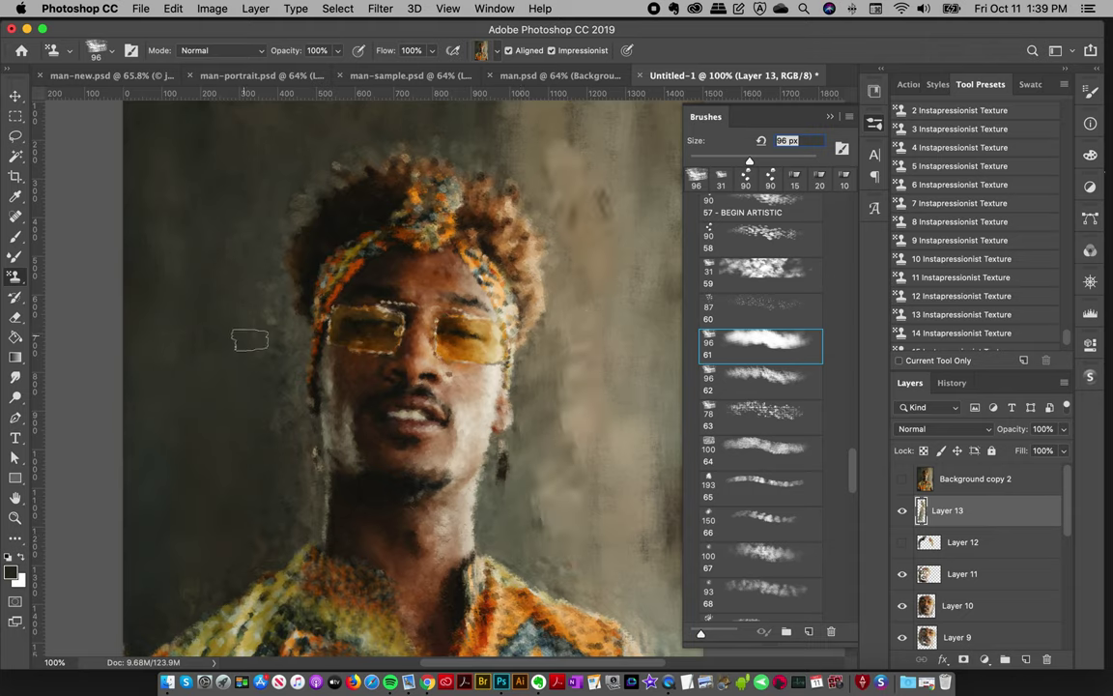
{"action": "left_click_drag", "start_coordinate": [249, 342], "coordinate": [240, 280]}
{"action": "left_click_drag", "start_coordinate": [616, 249], "coordinate": [586, 151]}
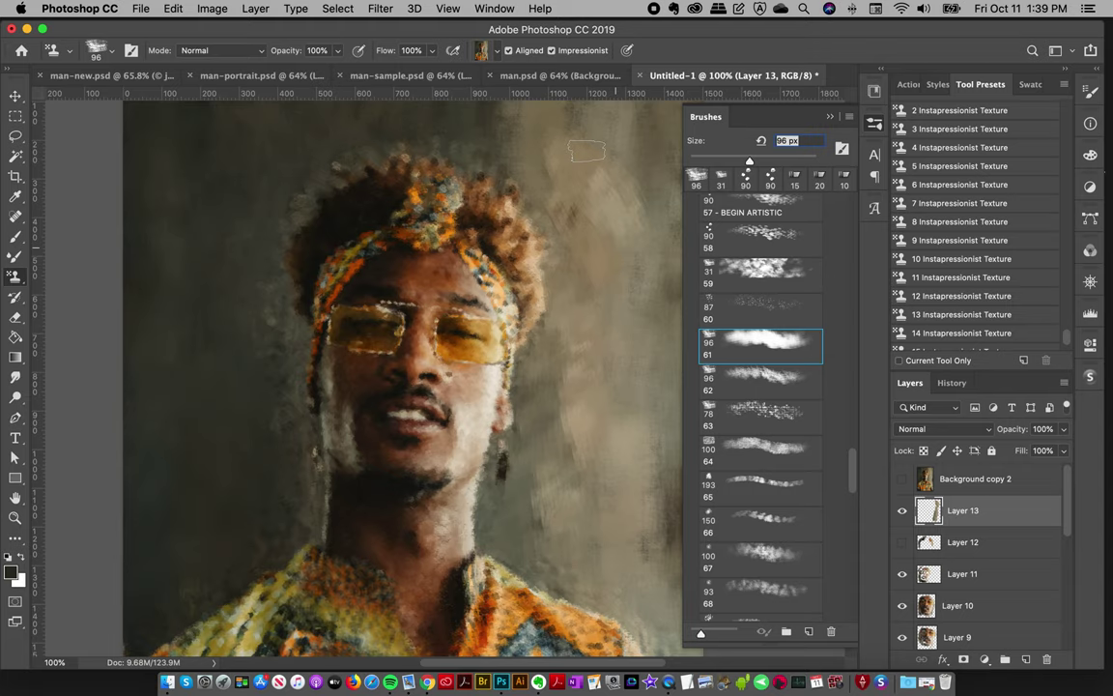
Cover the dark background left of the man's face, neck and shoulder with long vertical strokes of brush 61
{"action": "left_click_drag", "start_coordinate": [266, 305], "coordinate": [279, 451]}
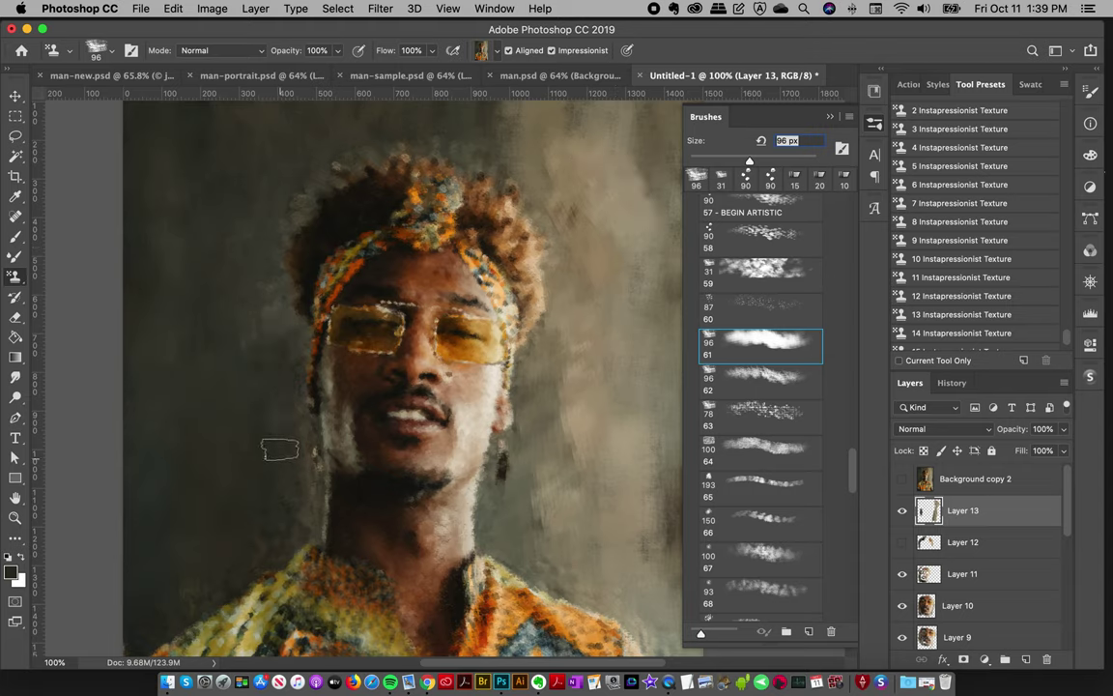
{"action": "left_click_drag", "start_coordinate": [270, 288], "coordinate": [291, 527]}
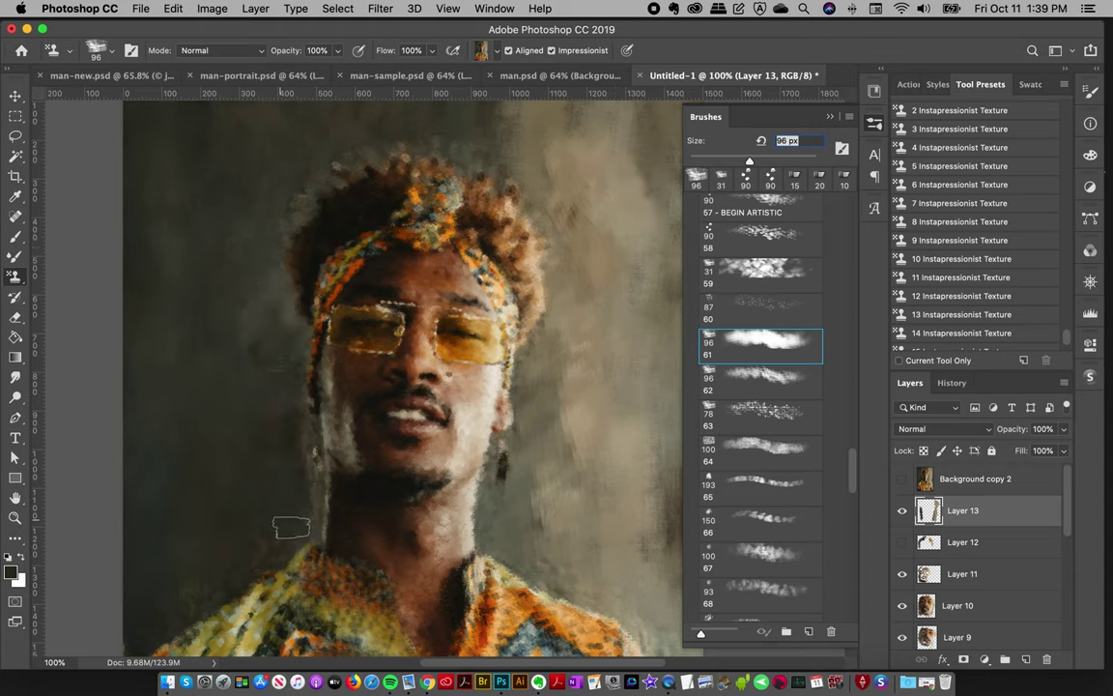
{"action": "mouse_move", "coordinate": [291, 419]}
{"action": "left_mouse_down"}
{"action": "mouse_move", "coordinate": [277, 551]}
{"action": "mouse_move", "coordinate": [276, 523]}
{"action": "mouse_move", "coordinate": [221, 574]}
{"action": "left_mouse_up"}
{"action": "left_click_drag", "start_coordinate": [268, 531], "coordinate": [183, 605]}
{"action": "left_click_drag", "start_coordinate": [263, 461], "coordinate": [249, 503]}
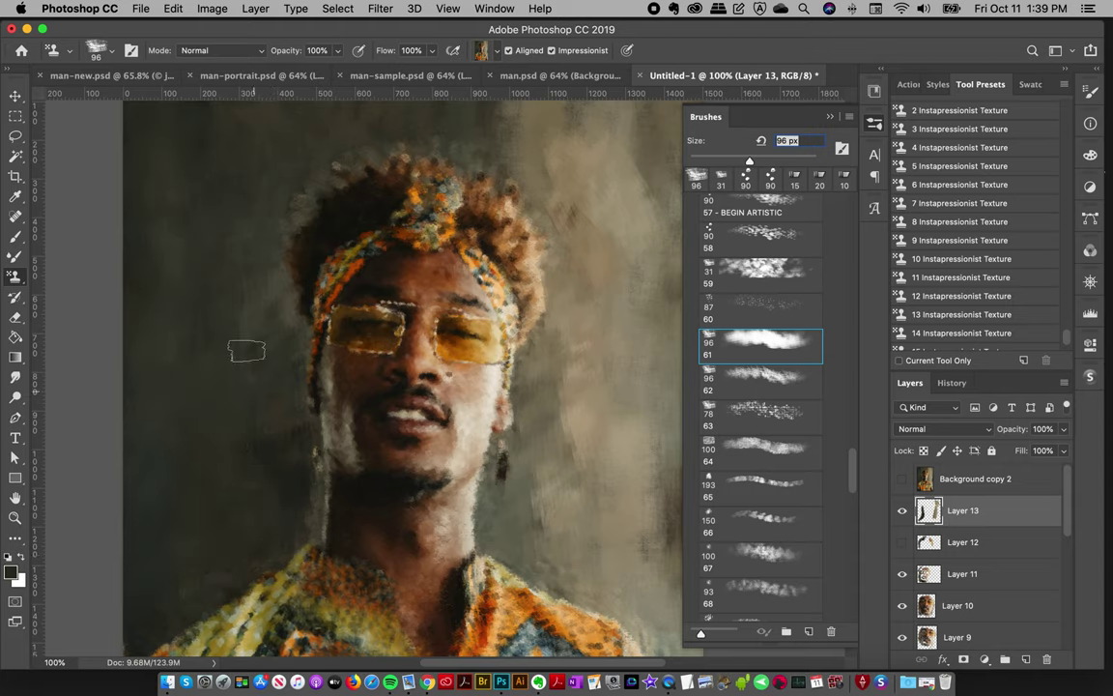
{"action": "left_click_drag", "start_coordinate": [212, 256], "coordinate": [241, 504]}
Add a new layer and paint the hair's left edge and nearby background with brush 64 at 100 px
{"action": "left_click", "coordinate": [770, 453]}
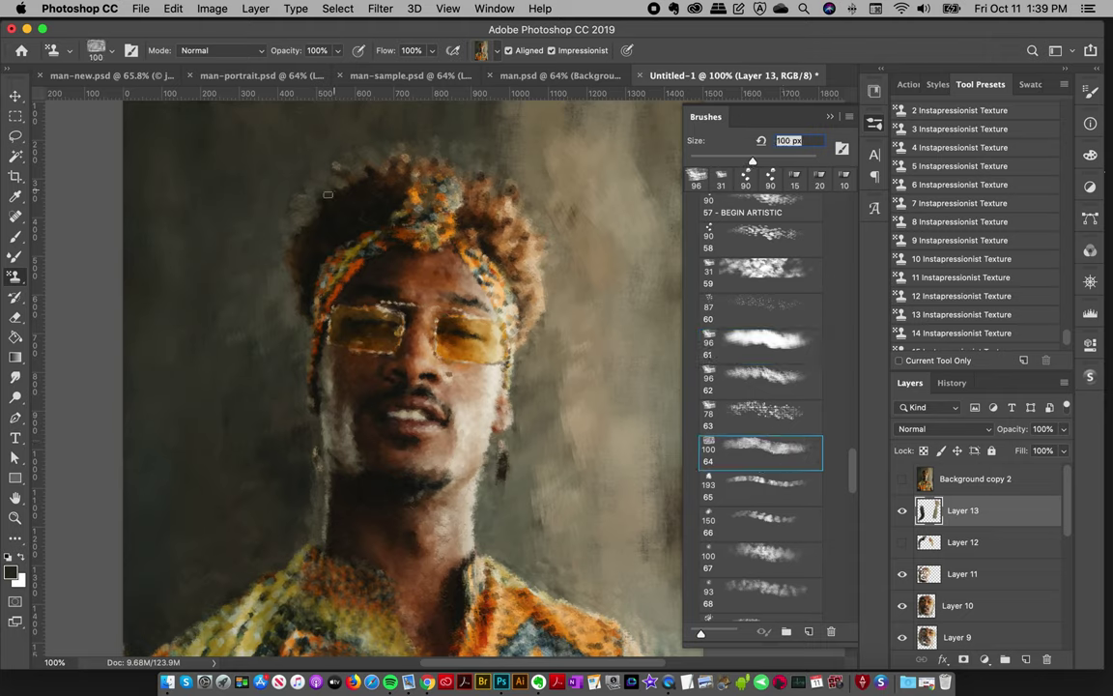
{"action": "left_click", "coordinate": [1026, 658]}
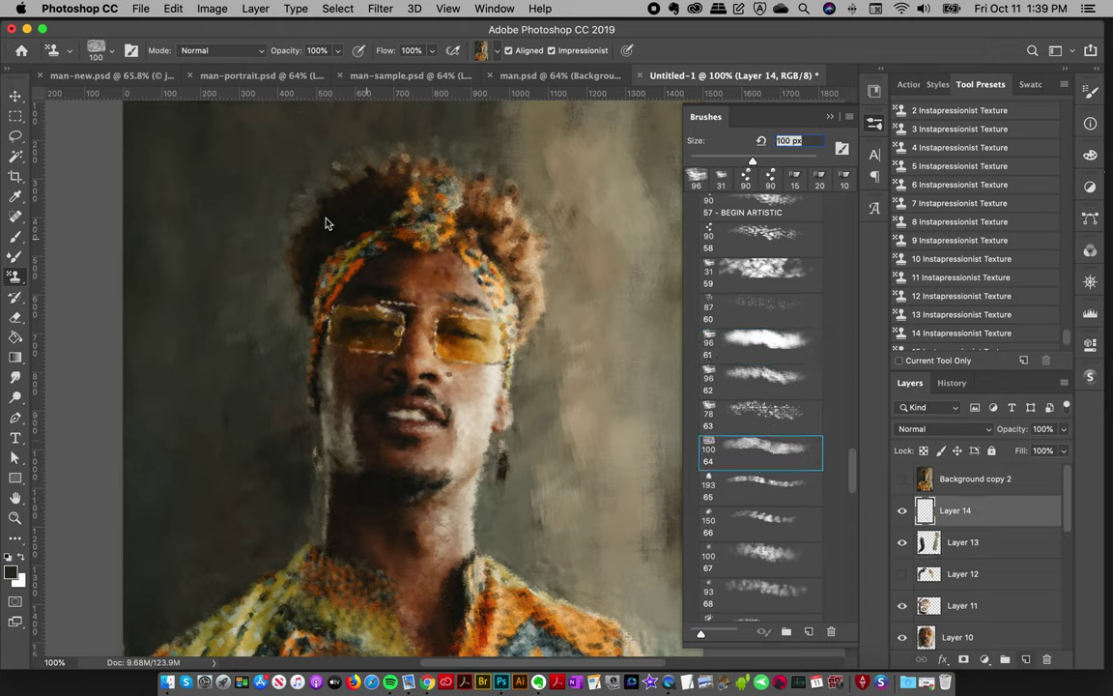
{"action": "left_click_drag", "start_coordinate": [290, 160], "coordinate": [247, 295]}
{"action": "left_click_drag", "start_coordinate": [283, 241], "coordinate": [289, 316]}
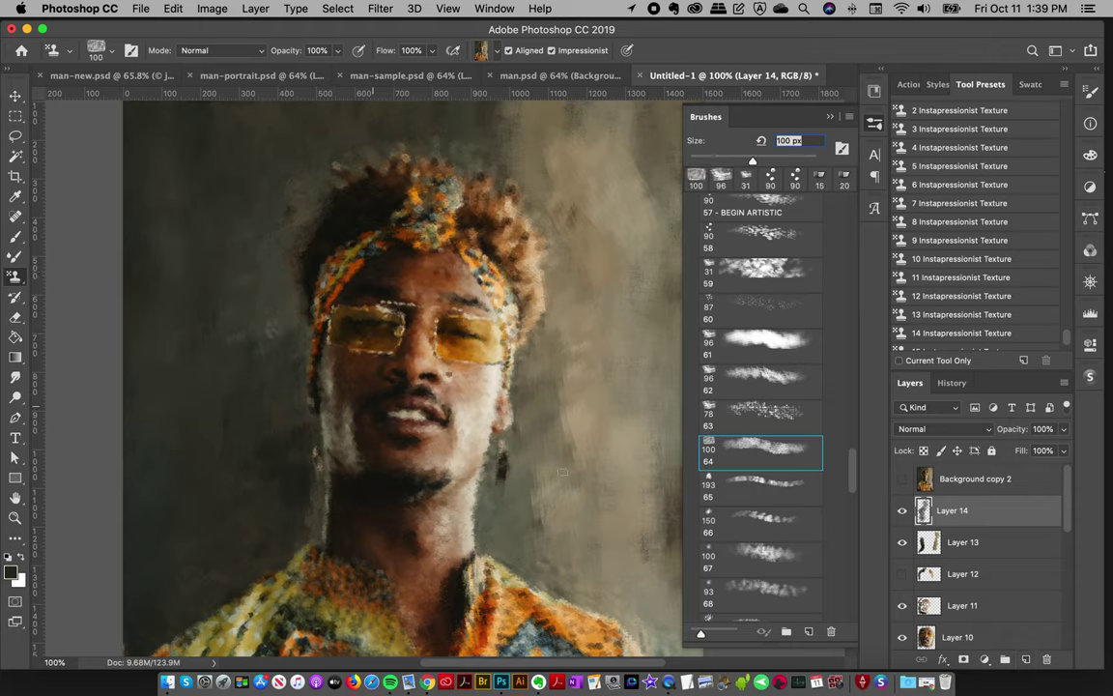
Roughen the top and left outline of the hair with brush 65 at 193 px
{"action": "scroll", "coordinate": [852, 478], "scroll_direction": "down", "scroll_amount": 3}
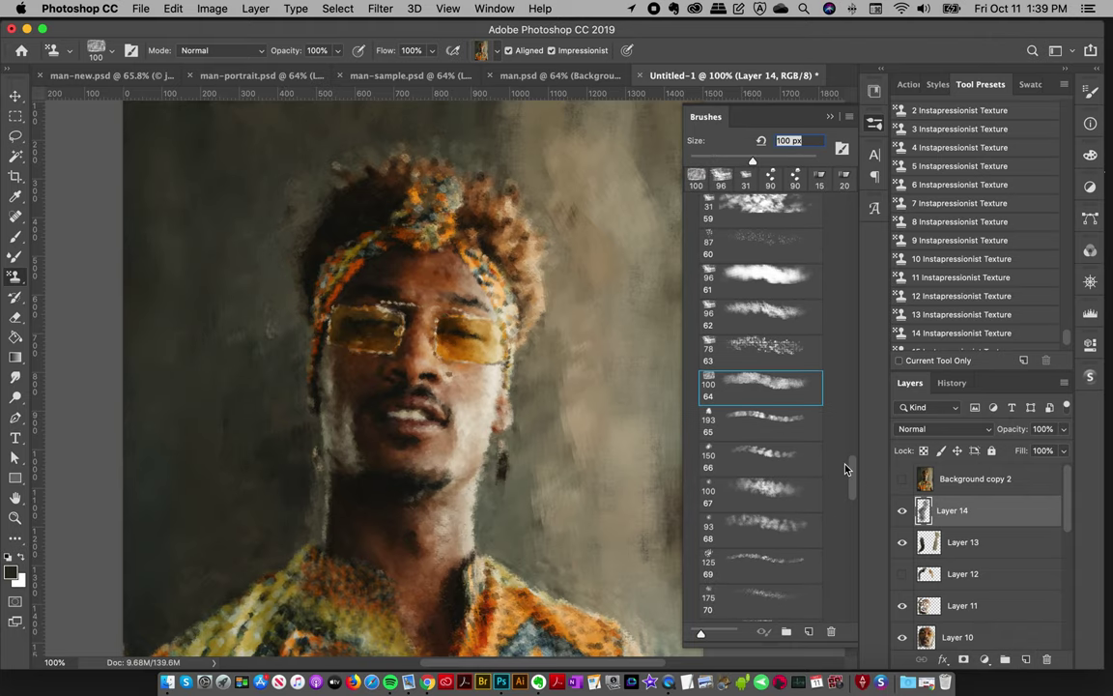
{"action": "left_click", "coordinate": [764, 423]}
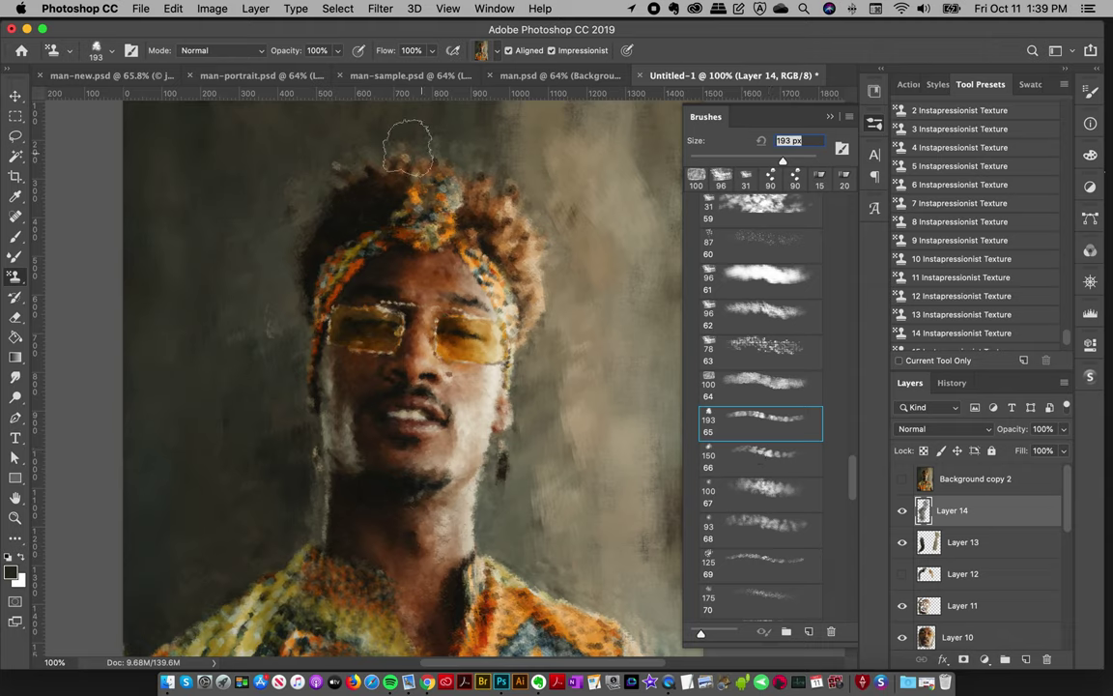
{"action": "mouse_move", "coordinate": [382, 160]}
{"action": "left_mouse_down"}
{"action": "mouse_move", "coordinate": [339, 190]}
{"action": "mouse_move", "coordinate": [390, 193]}
{"action": "mouse_move", "coordinate": [381, 154]}
{"action": "mouse_move", "coordinate": [372, 180]}
{"action": "mouse_move", "coordinate": [343, 179]}
{"action": "mouse_move", "coordinate": [311, 198]}
{"action": "mouse_move", "coordinate": [298, 262]}
{"action": "left_mouse_up"}
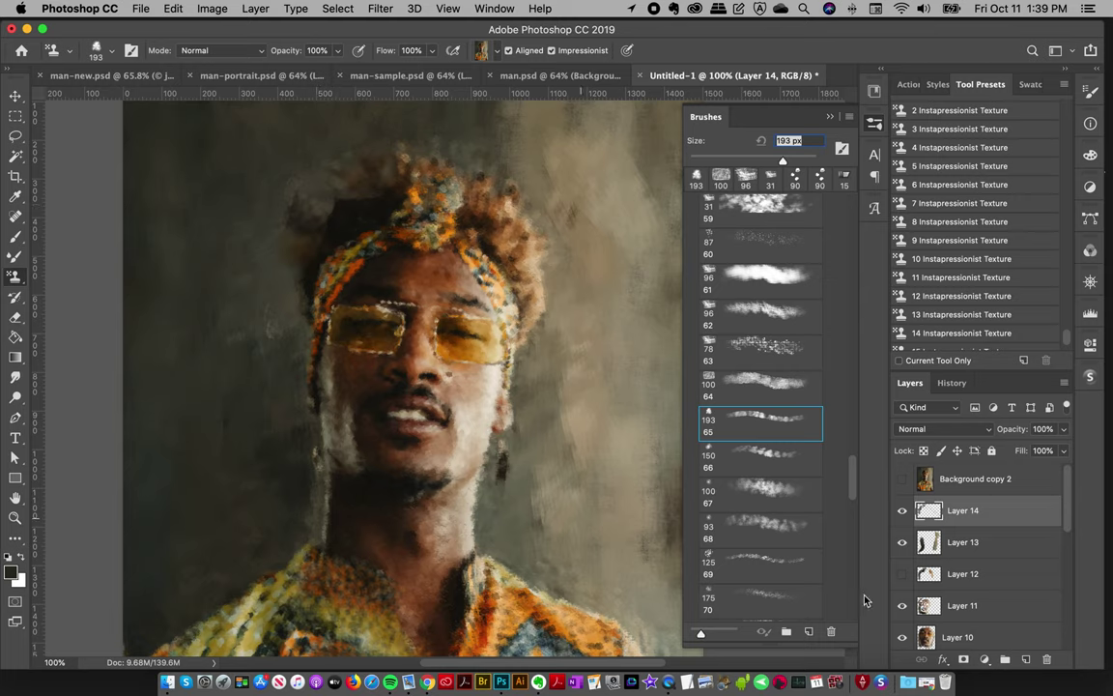
Paint the neck with brush 75 at 80 px, try it on the curls right of the headband, and undo the last hair stroke
{"action": "left_click_drag", "start_coordinate": [849, 474], "coordinate": [853, 514]}
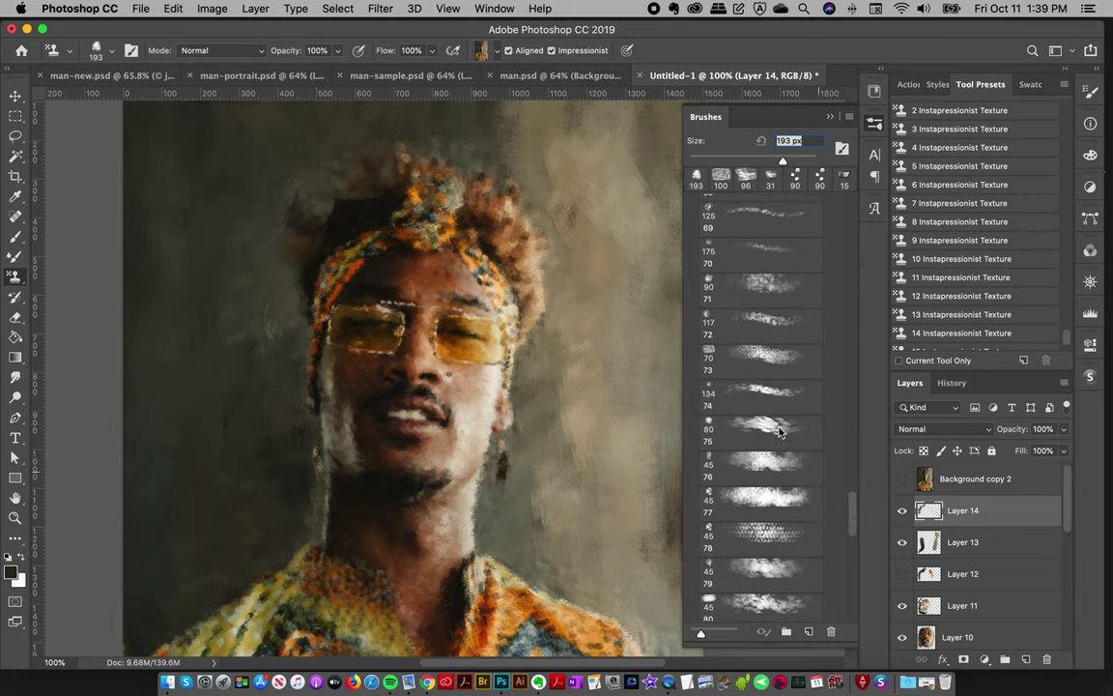
{"action": "left_click", "coordinate": [759, 433]}
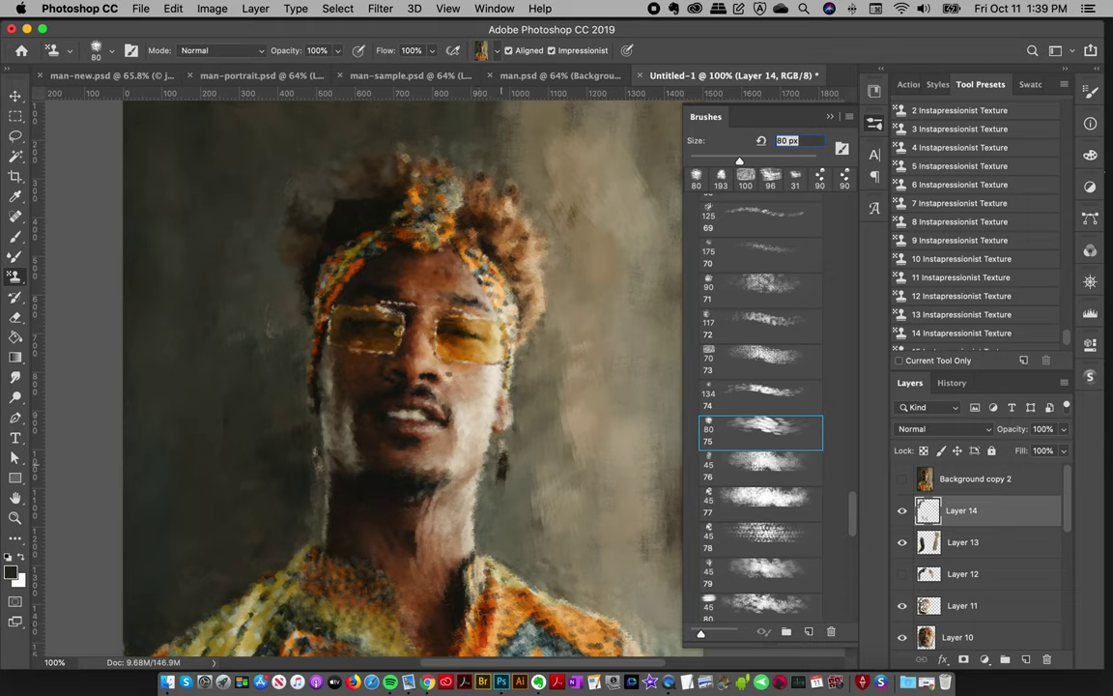
{"action": "left_click_drag", "start_coordinate": [496, 179], "coordinate": [508, 207]}
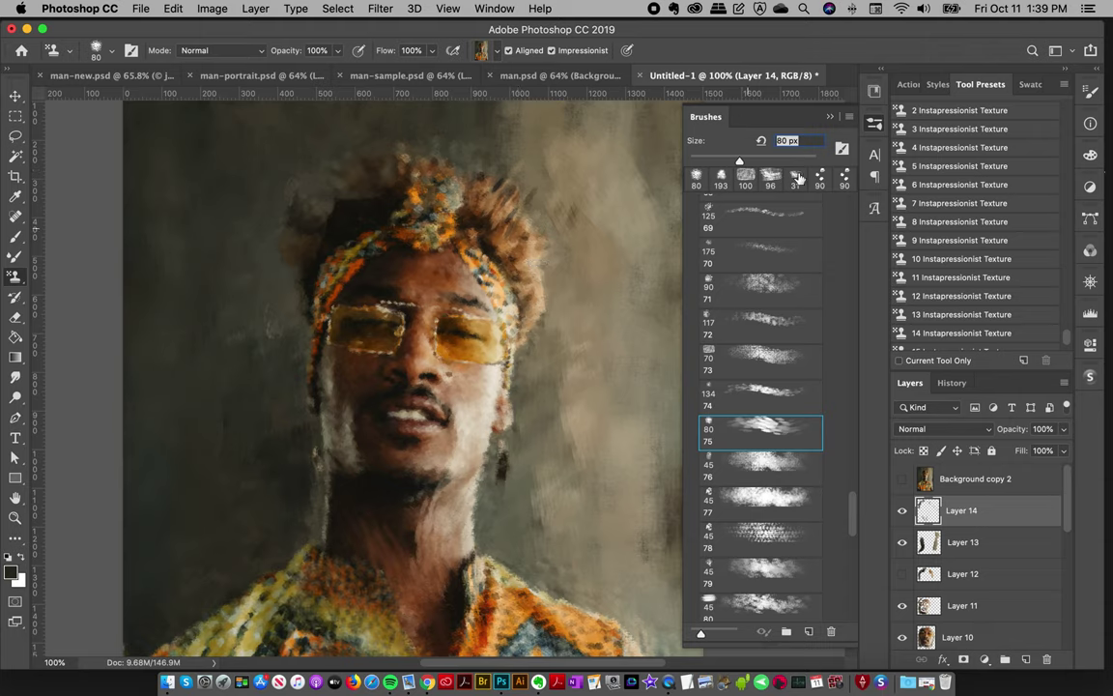
{"action": "key", "text": "super+z"}
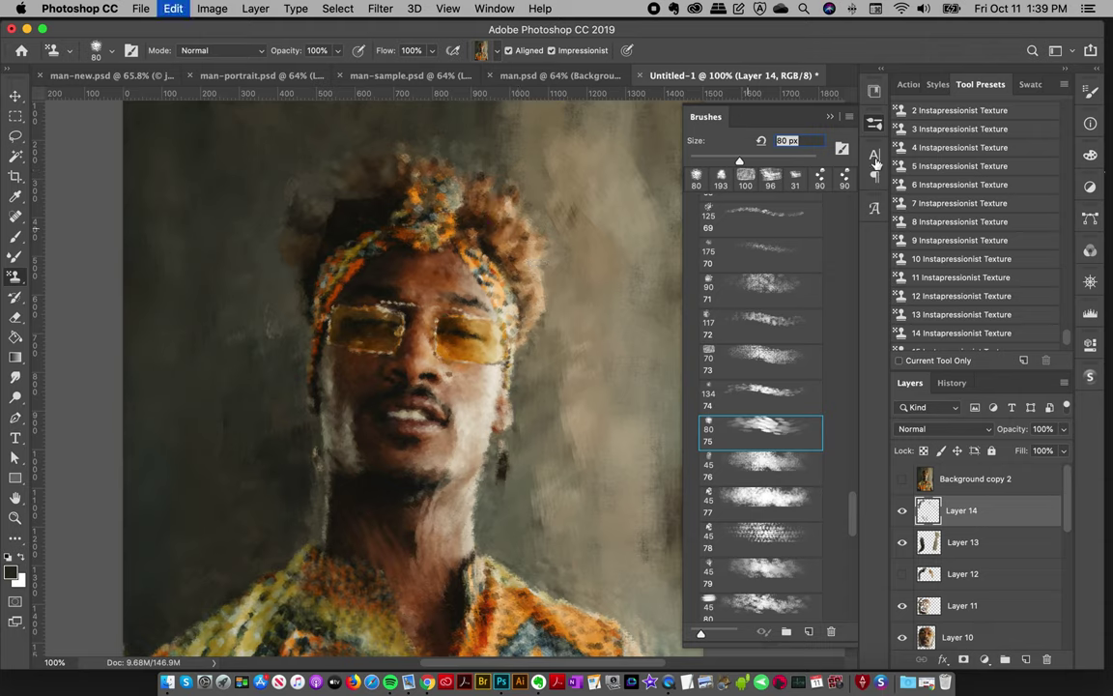
Paint long vertical strokes over the background right of the jaw and neck with brush 75
{"action": "left_click", "coordinate": [859, 513]}
{"action": "left_click_drag", "start_coordinate": [560, 373], "coordinate": [568, 541]}
{"action": "left_click_drag", "start_coordinate": [549, 396], "coordinate": [548, 560]}
{"action": "left_click_drag", "start_coordinate": [594, 376], "coordinate": [598, 551]}
Add a new layer and paint diagonal strokes along the shirt's right collar and shoulder with brush 75
{"action": "left_click_drag", "start_coordinate": [848, 352], "coordinate": [851, 397]}
{"action": "left_click", "coordinate": [1027, 659]}
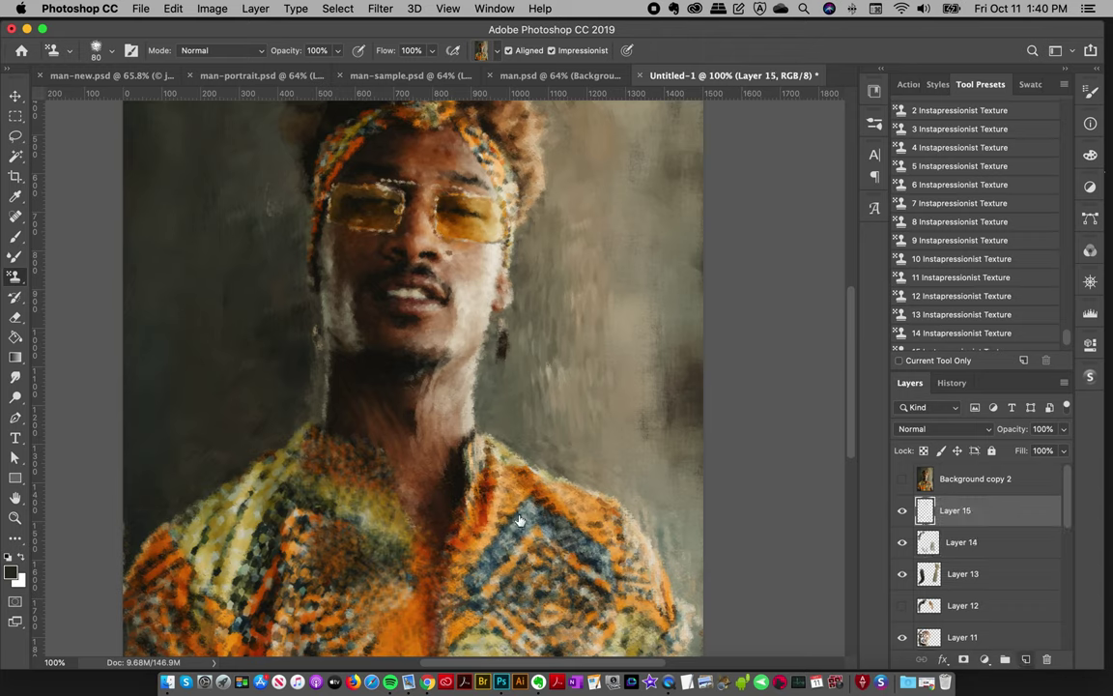
{"action": "left_click_drag", "start_coordinate": [459, 423], "coordinate": [565, 498]}
{"action": "mouse_move", "coordinate": [466, 435]}
{"action": "left_mouse_down"}
{"action": "mouse_move", "coordinate": [631, 537]}
{"action": "mouse_move", "coordinate": [619, 527]}
{"action": "mouse_move", "coordinate": [628, 522]}
{"action": "mouse_move", "coordinate": [667, 570]}
{"action": "left_mouse_up"}
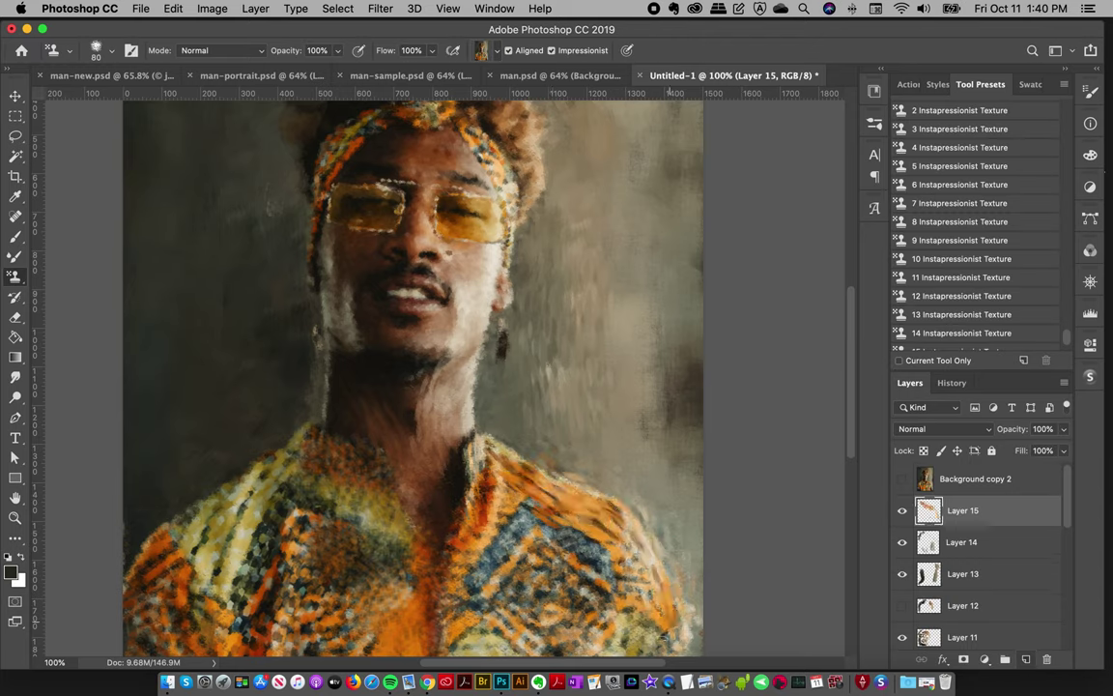
Paint a woven texture along the shirt's left shoulder edge with brush 78 at 45 px
{"action": "left_click", "coordinate": [873, 125]}
{"action": "scroll", "coordinate": [850, 506], "scroll_direction": "down", "scroll_amount": 5}
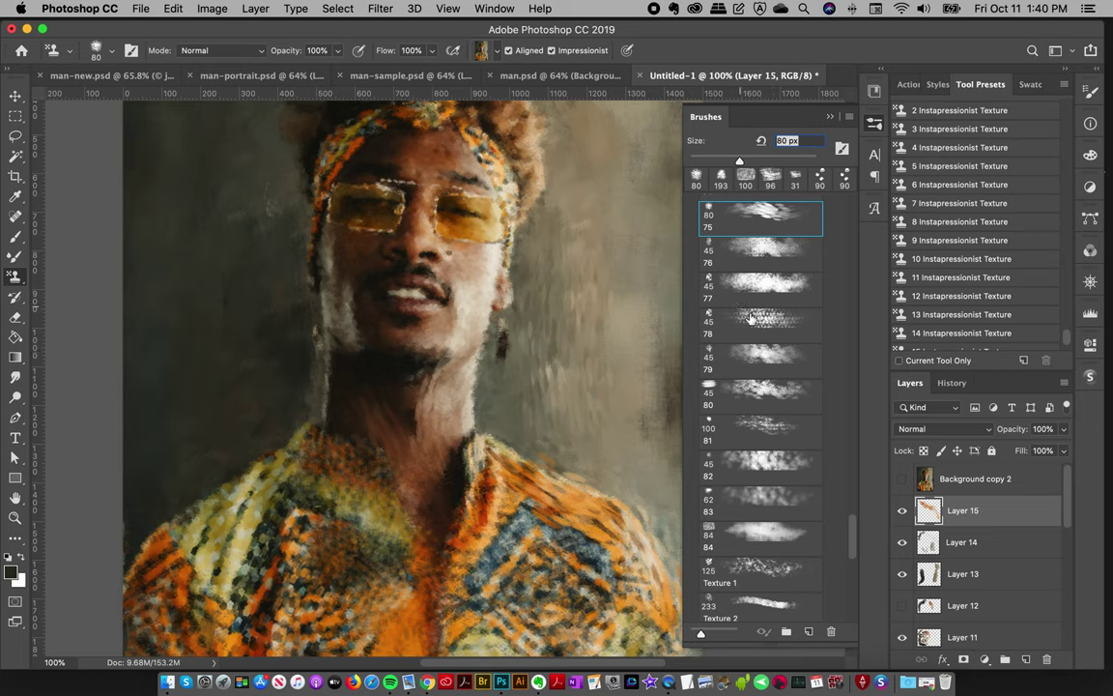
{"action": "left_click", "coordinate": [751, 319]}
{"action": "left_click_drag", "start_coordinate": [270, 464], "coordinate": [213, 506]}
{"action": "mouse_move", "coordinate": [259, 473]}
{"action": "left_mouse_down"}
{"action": "mouse_move", "coordinate": [194, 451]}
{"action": "mouse_move", "coordinate": [160, 467]}
{"action": "mouse_move", "coordinate": [135, 504]}
{"action": "left_mouse_up"}
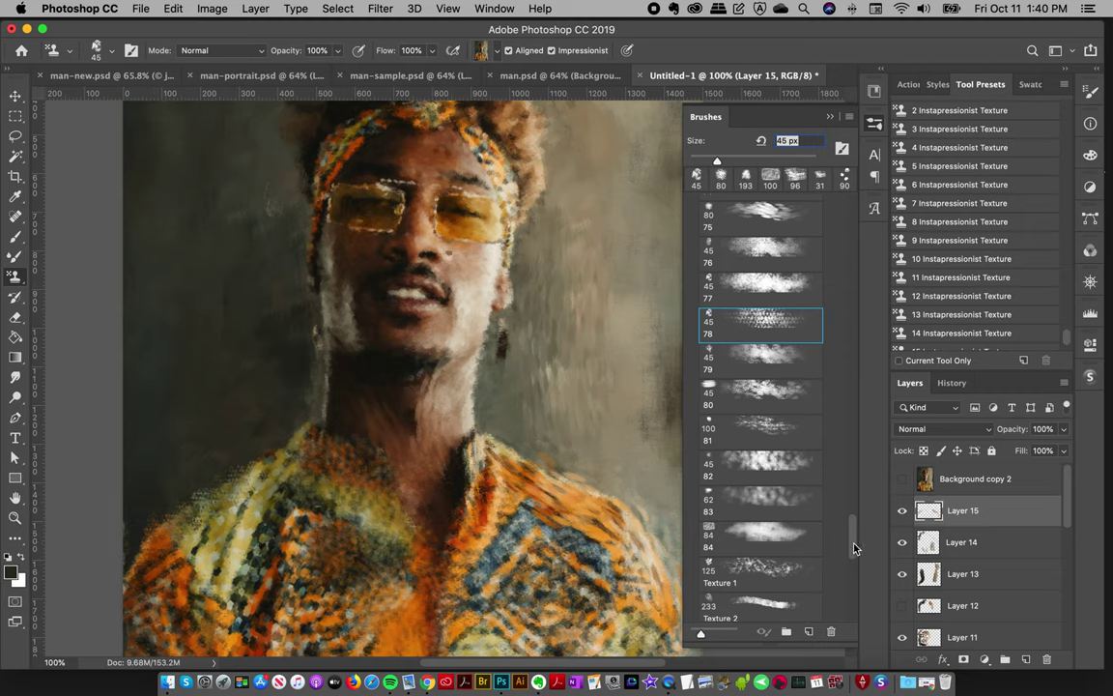
Choose the Texture 6 brush at 193 px and add canvas-like texture to the background on both sides of the face
{"action": "left_click_drag", "start_coordinate": [859, 529], "coordinate": [850, 557]}
{"action": "left_click", "coordinate": [749, 306]}
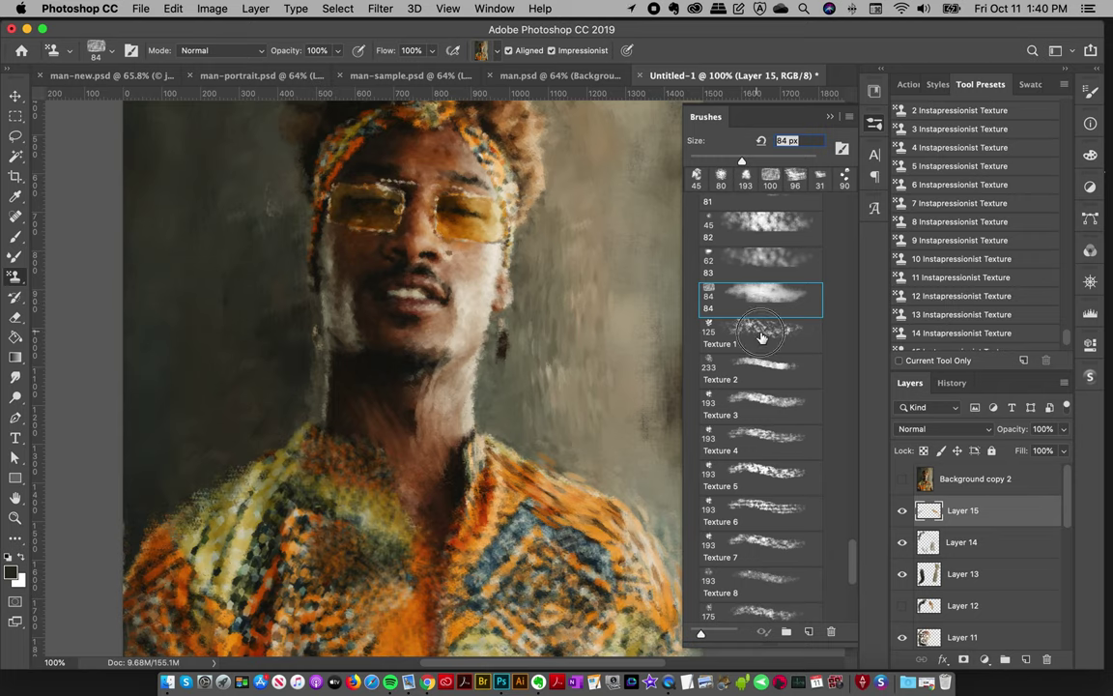
{"action": "left_click", "coordinate": [757, 335]}
{"action": "left_click_drag", "start_coordinate": [858, 557], "coordinate": [848, 580]}
{"action": "left_click", "coordinate": [771, 360]}
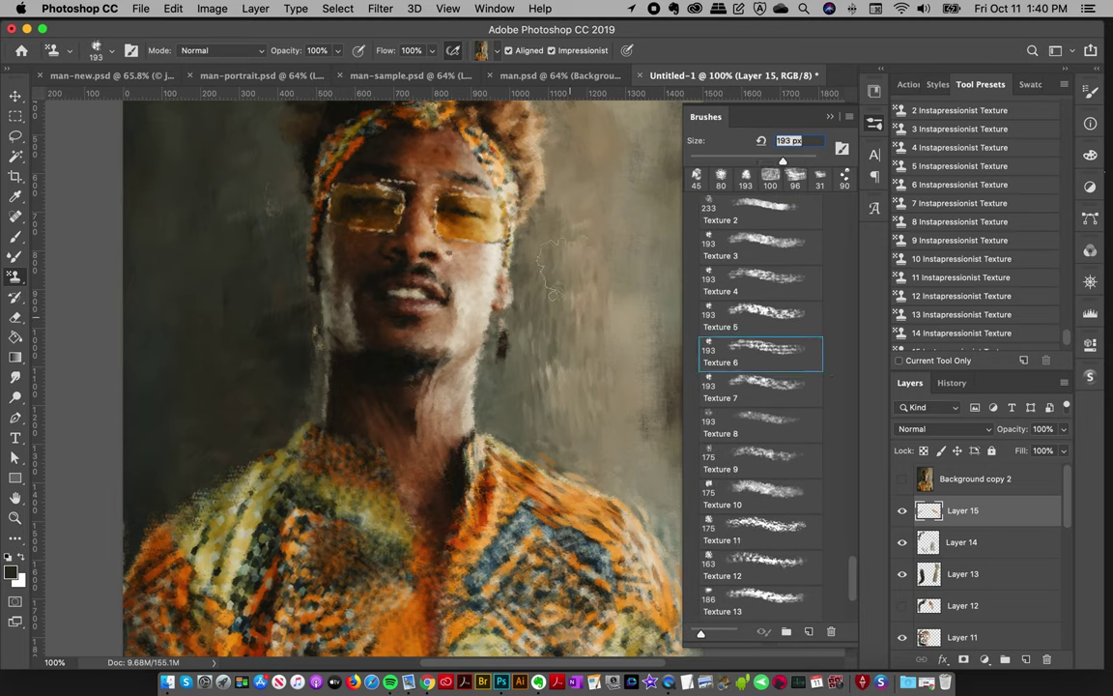
{"action": "mouse_move", "coordinate": [576, 294]}
{"action": "left_mouse_down"}
{"action": "mouse_move", "coordinate": [560, 337]}
{"action": "mouse_move", "coordinate": [561, 397]}
{"action": "left_mouse_up"}
{"action": "mouse_move", "coordinate": [283, 348]}
{"action": "left_mouse_down"}
{"action": "mouse_move", "coordinate": [221, 426]}
{"action": "mouse_move", "coordinate": [183, 430]}
{"action": "mouse_move", "coordinate": [225, 241]}
{"action": "mouse_move", "coordinate": [231, 292]}
{"action": "mouse_move", "coordinate": [214, 372]}
{"action": "left_mouse_up"}
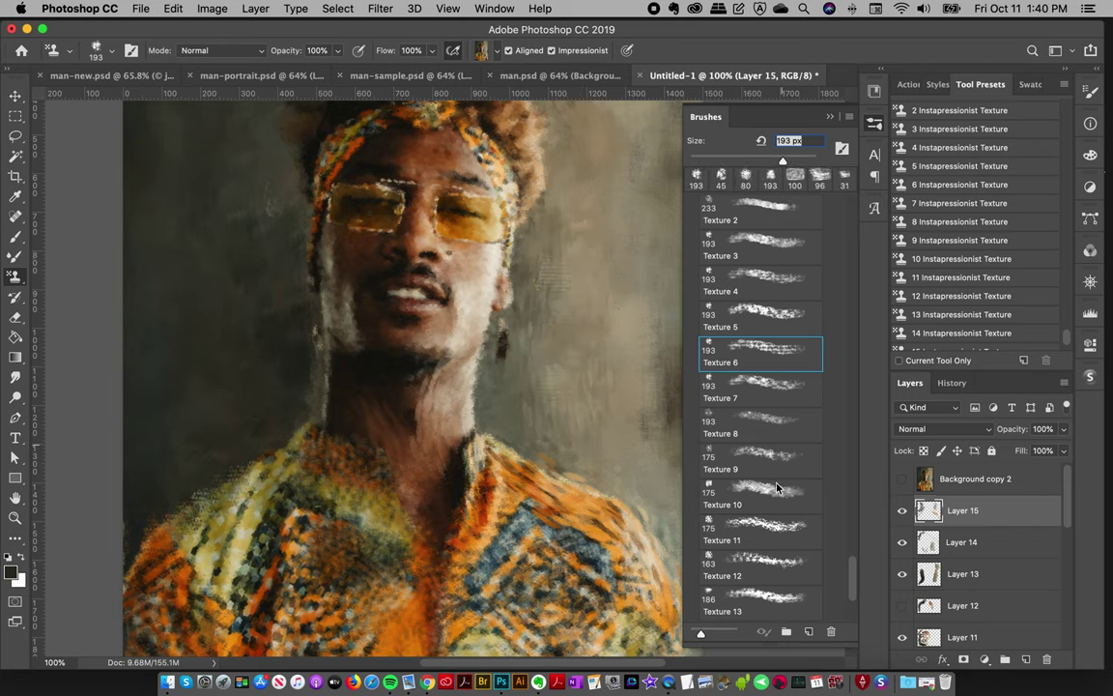
Paint texture down the open shirt front with the Texture 12 brush at 163 px
{"action": "left_click", "coordinate": [773, 564]}
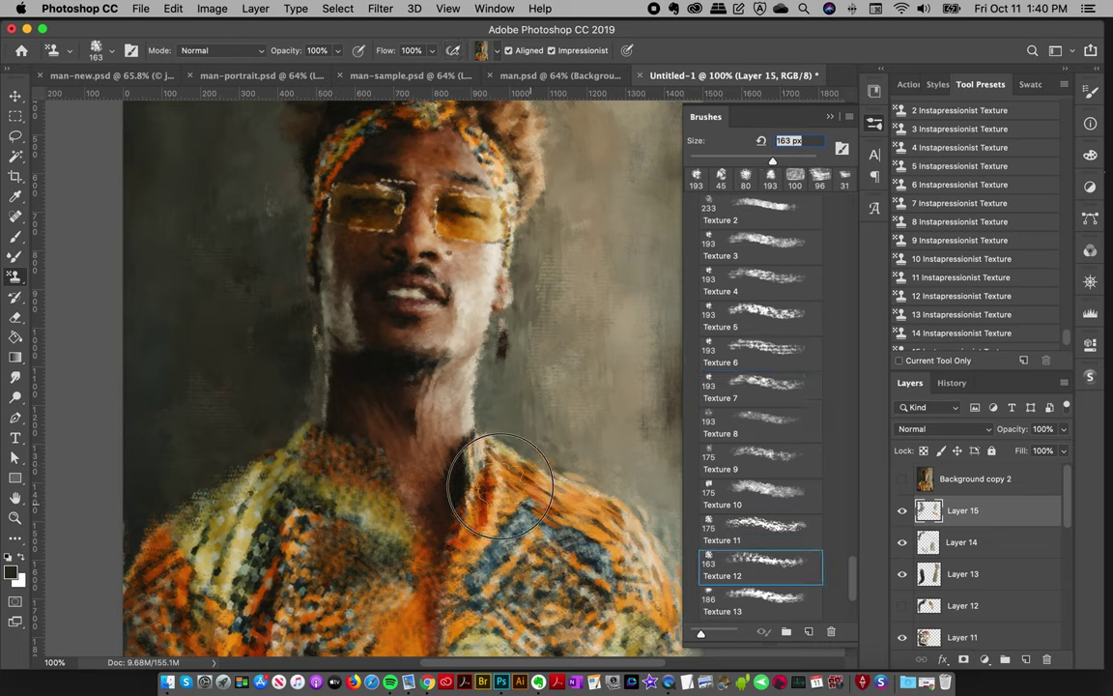
{"action": "left_click_drag", "start_coordinate": [449, 444], "coordinate": [435, 556]}
{"action": "mouse_move", "coordinate": [444, 454]}
{"action": "left_mouse_down"}
{"action": "mouse_move", "coordinate": [447, 510]}
{"action": "mouse_move", "coordinate": [416, 561]}
{"action": "left_mouse_up"}
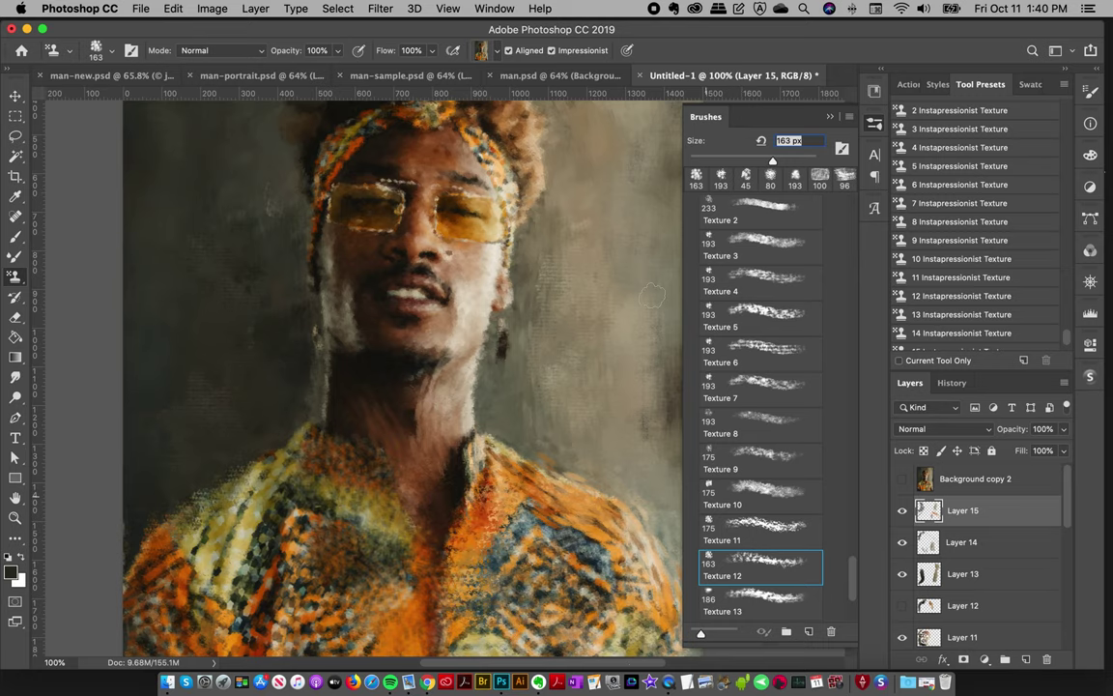
Close the brush list and add Texture 12 strokes to the curls right of the headband
{"action": "left_click", "coordinate": [873, 128]}
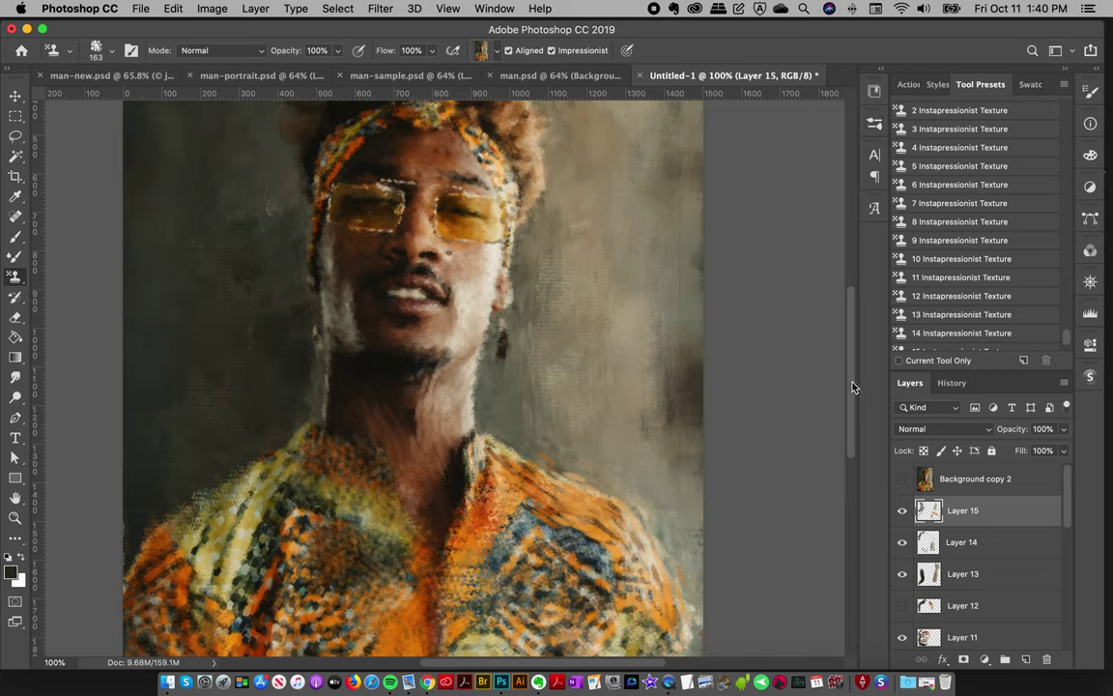
{"action": "scroll", "coordinate": [643, 259], "scroll_direction": "up", "scroll_amount": 5}
{"action": "mouse_move", "coordinate": [505, 160]}
{"action": "left_mouse_down"}
{"action": "mouse_move", "coordinate": [469, 169]}
{"action": "mouse_move", "coordinate": [483, 208]}
{"action": "left_mouse_up"}
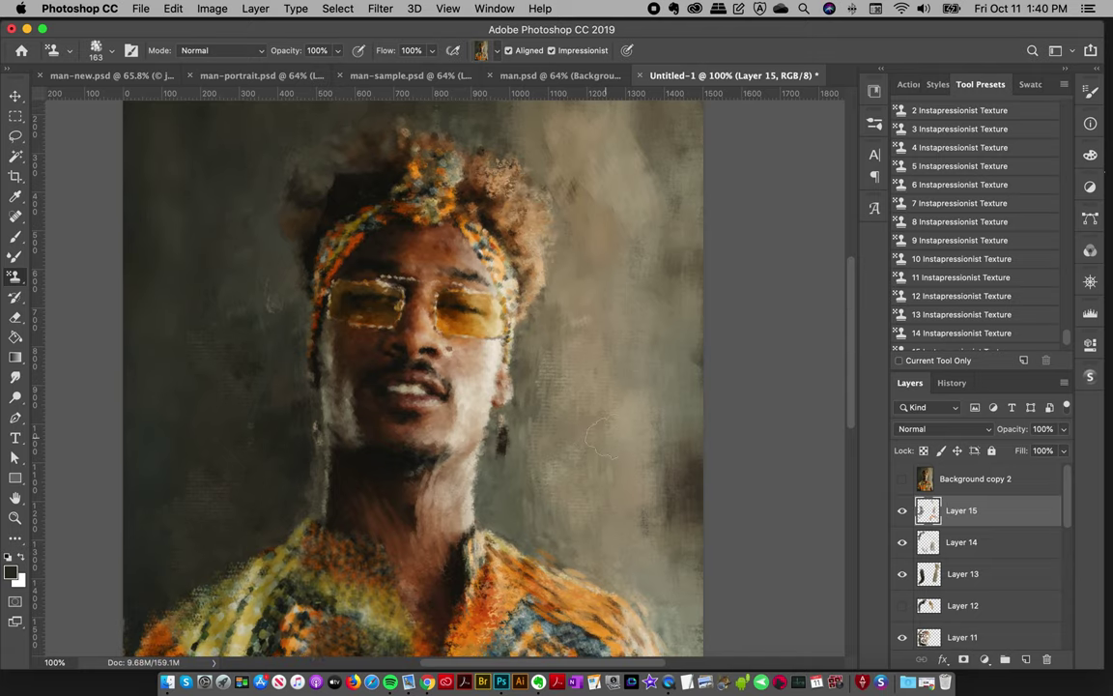
Add a new layer above Layer 15 and paint over the curls around the headband with artistic brush 62 at 96 px
{"action": "left_click", "coordinate": [1026, 660]}
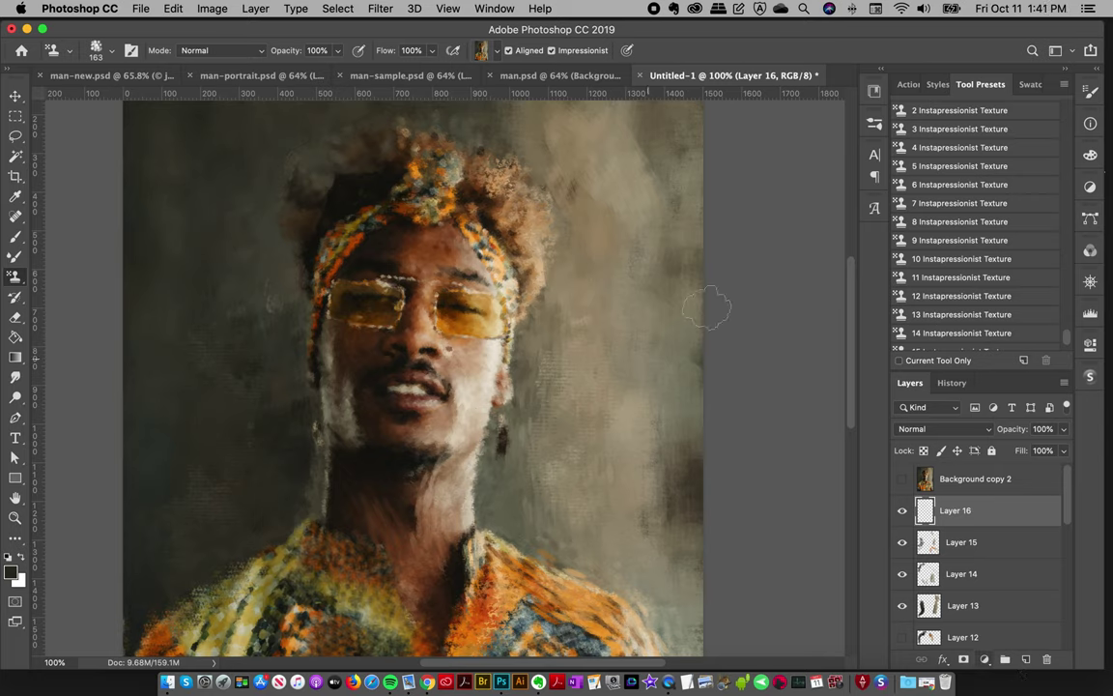
{"action": "left_click", "coordinate": [876, 125]}
{"action": "left_click_drag", "start_coordinate": [853, 578], "coordinate": [844, 477]}
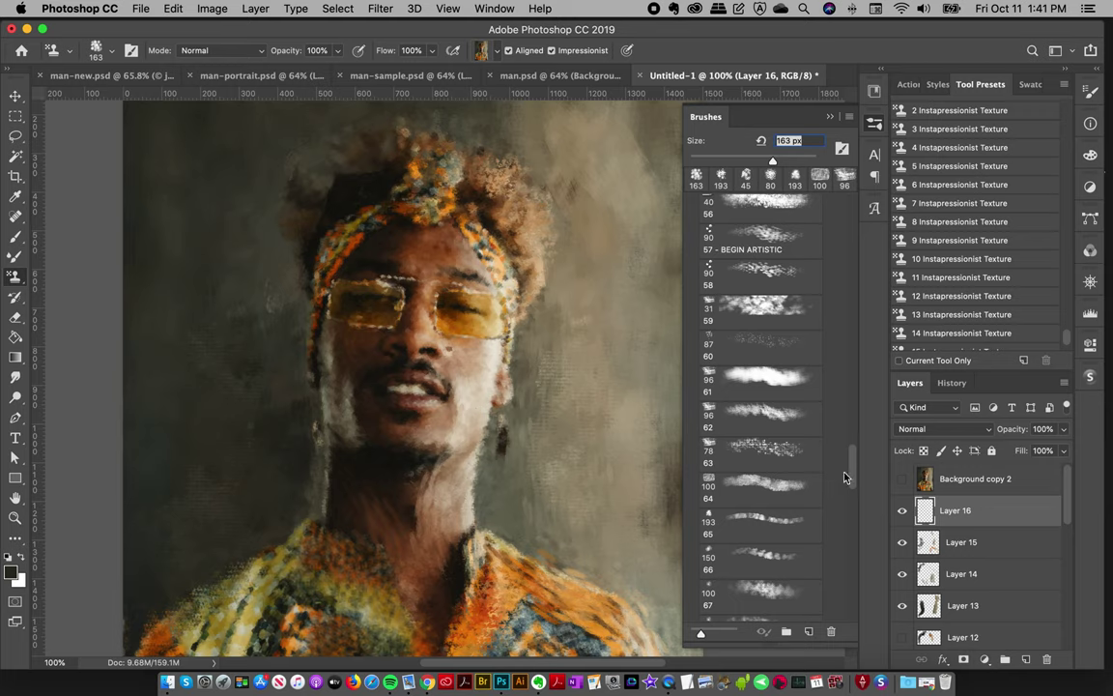
{"action": "left_click", "coordinate": [749, 413]}
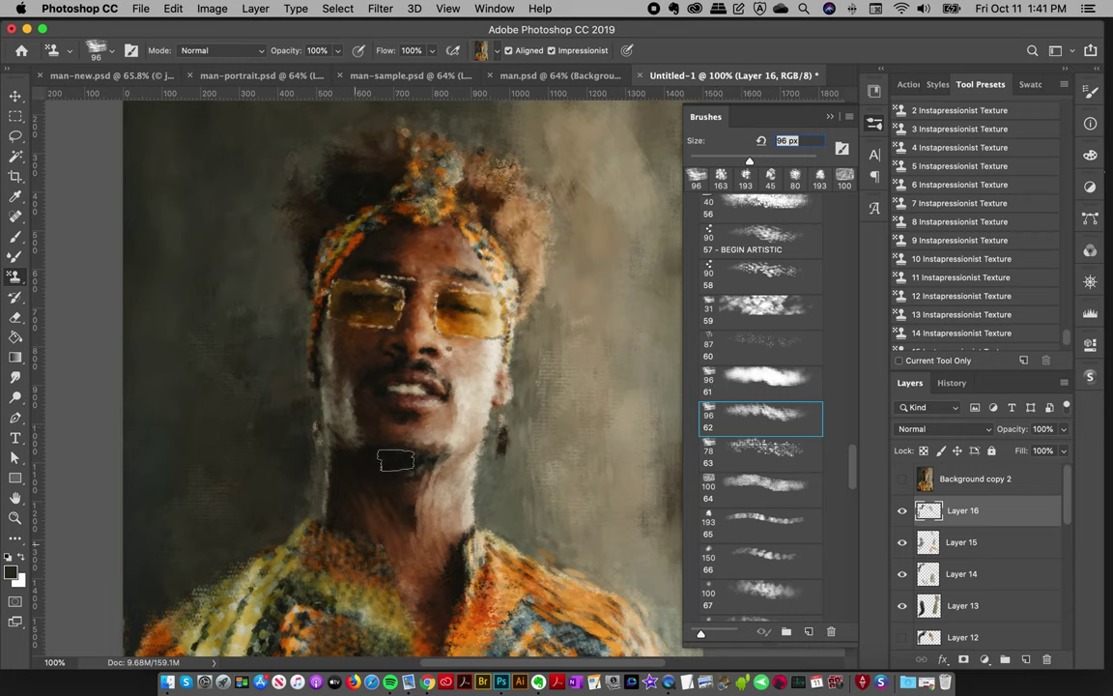
Add a new layer above Layer 16 and look through the artistic brushes numbered 57 to 75
{"action": "left_click", "coordinate": [1026, 659]}
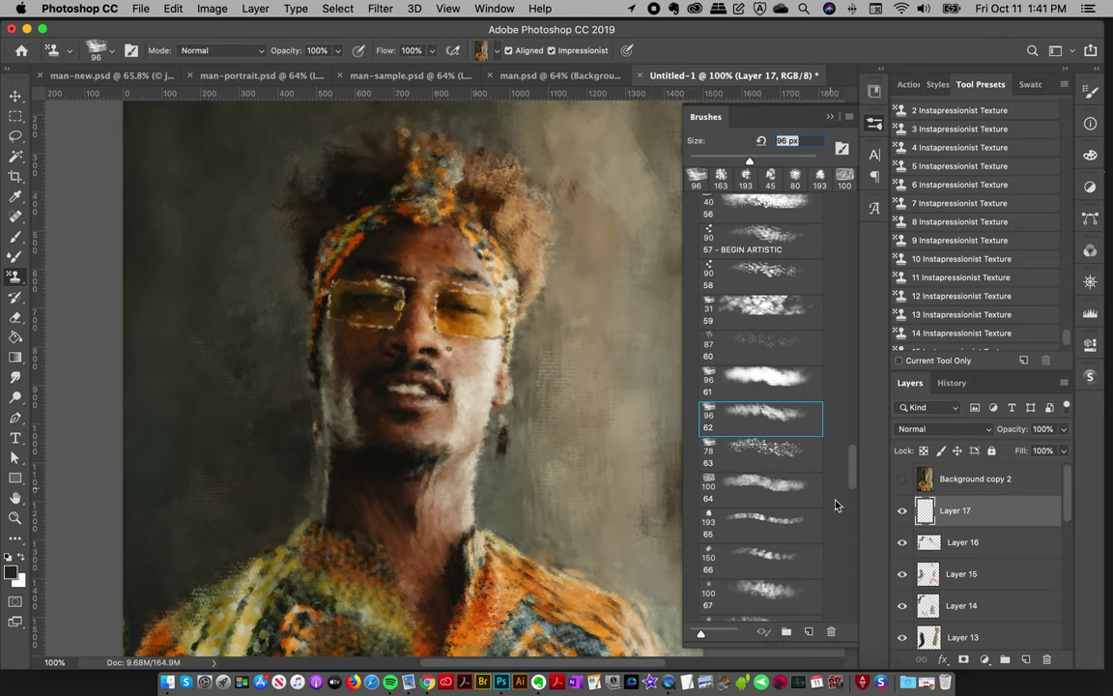
{"action": "left_click_drag", "start_coordinate": [854, 467], "coordinate": [854, 502]}
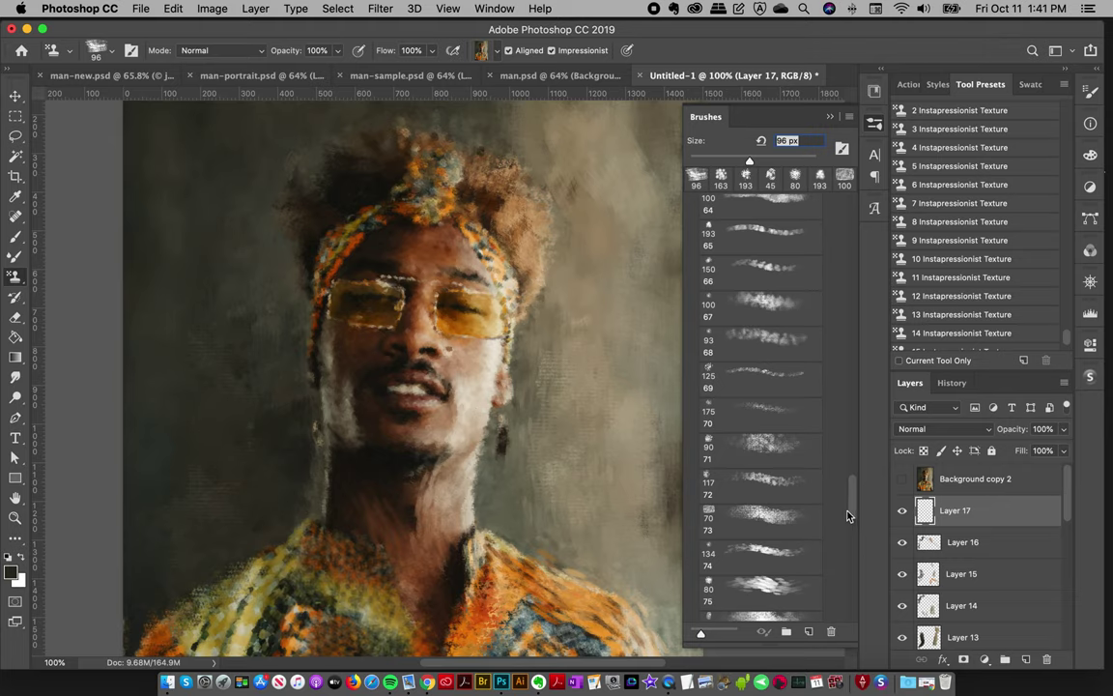
{"action": "scroll", "coordinate": [857, 506], "scroll_direction": "up", "scroll_amount": 5}
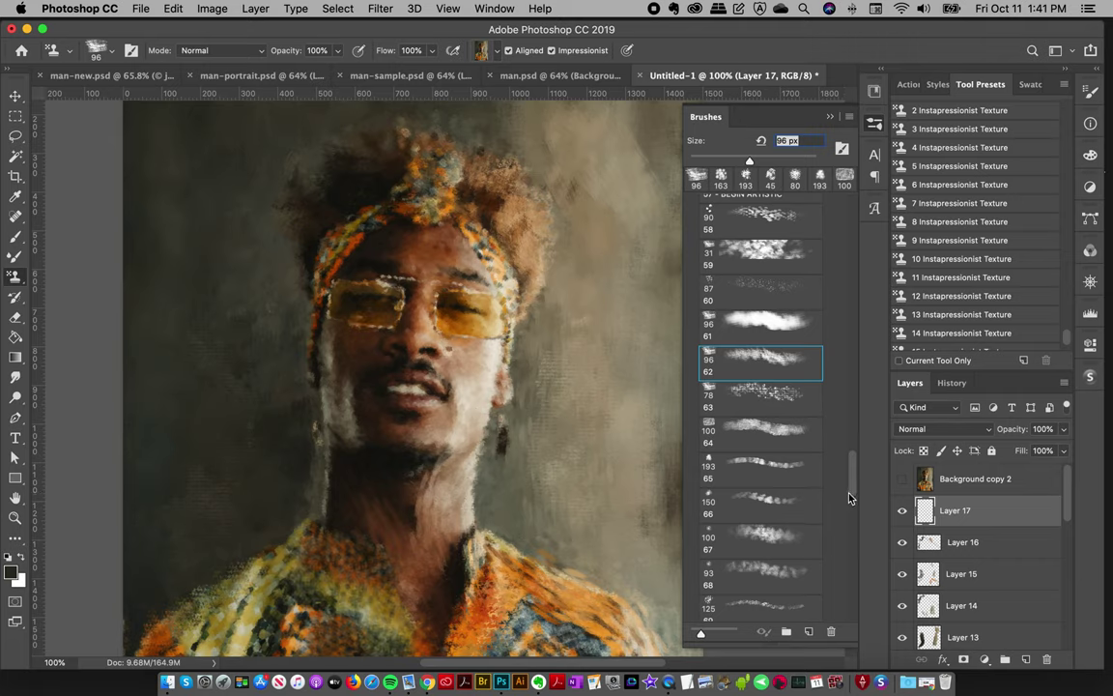
{"action": "scroll", "coordinate": [854, 490], "scroll_direction": "up", "scroll_amount": 1}
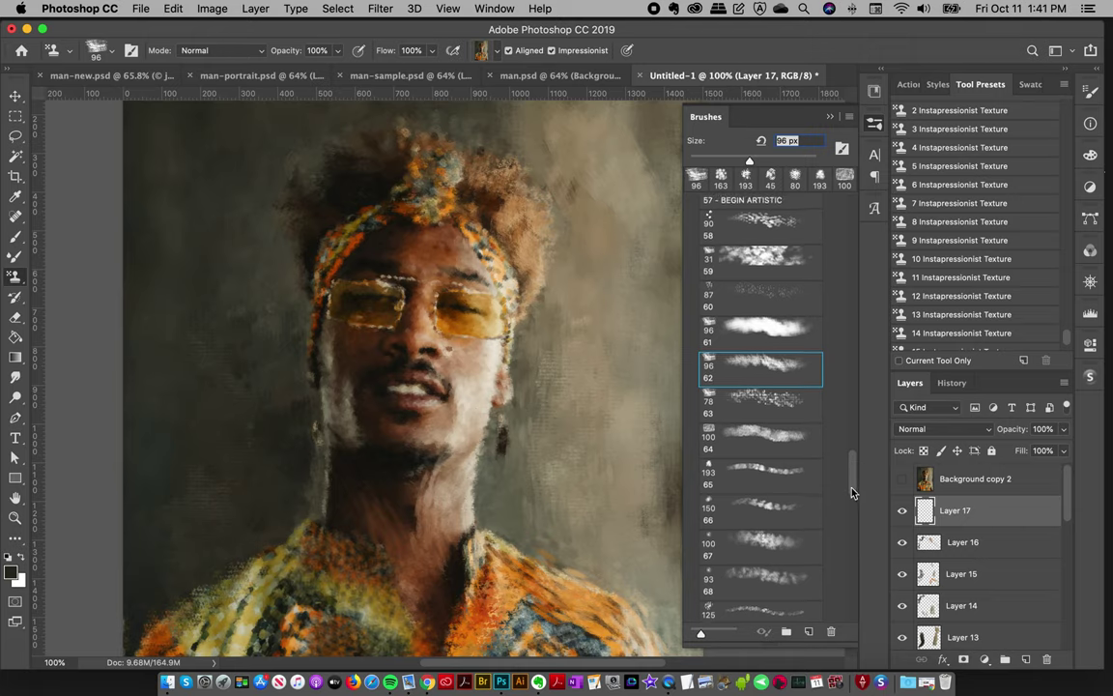